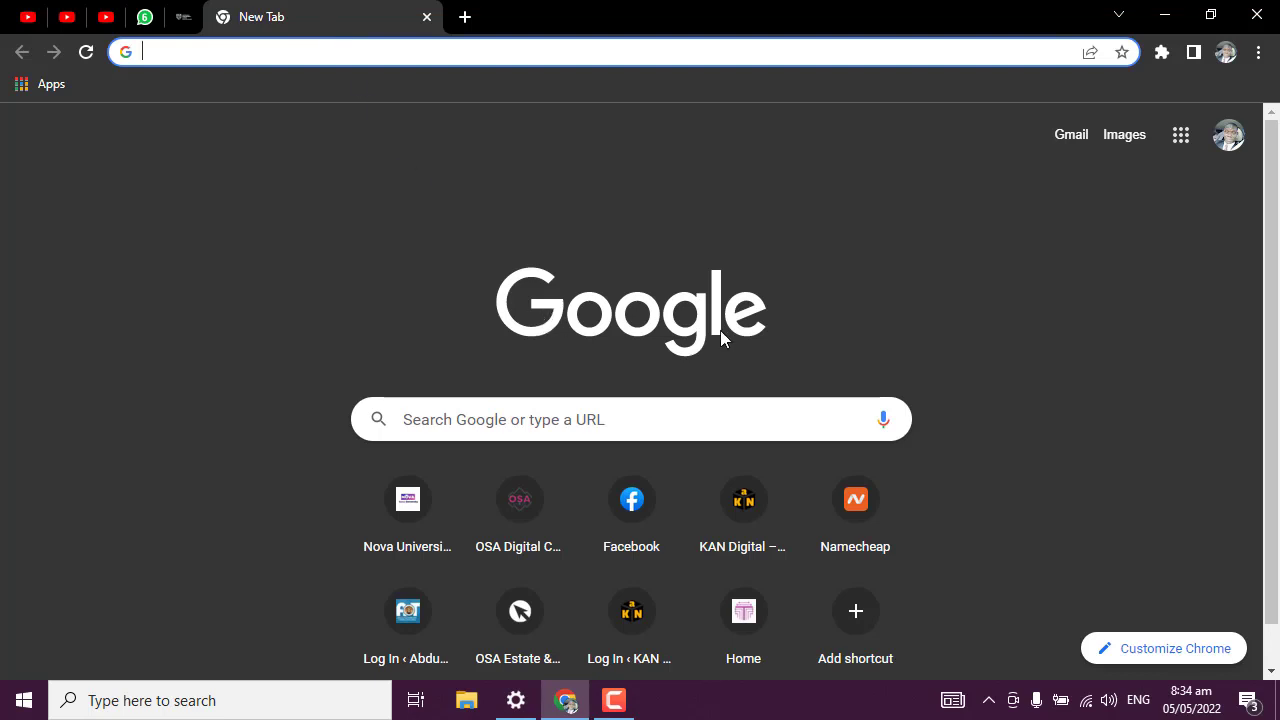
# Enter khancademy.com in Chrome's address bar to load the Khan Academy home page.
pyautogui.click(293, 53)
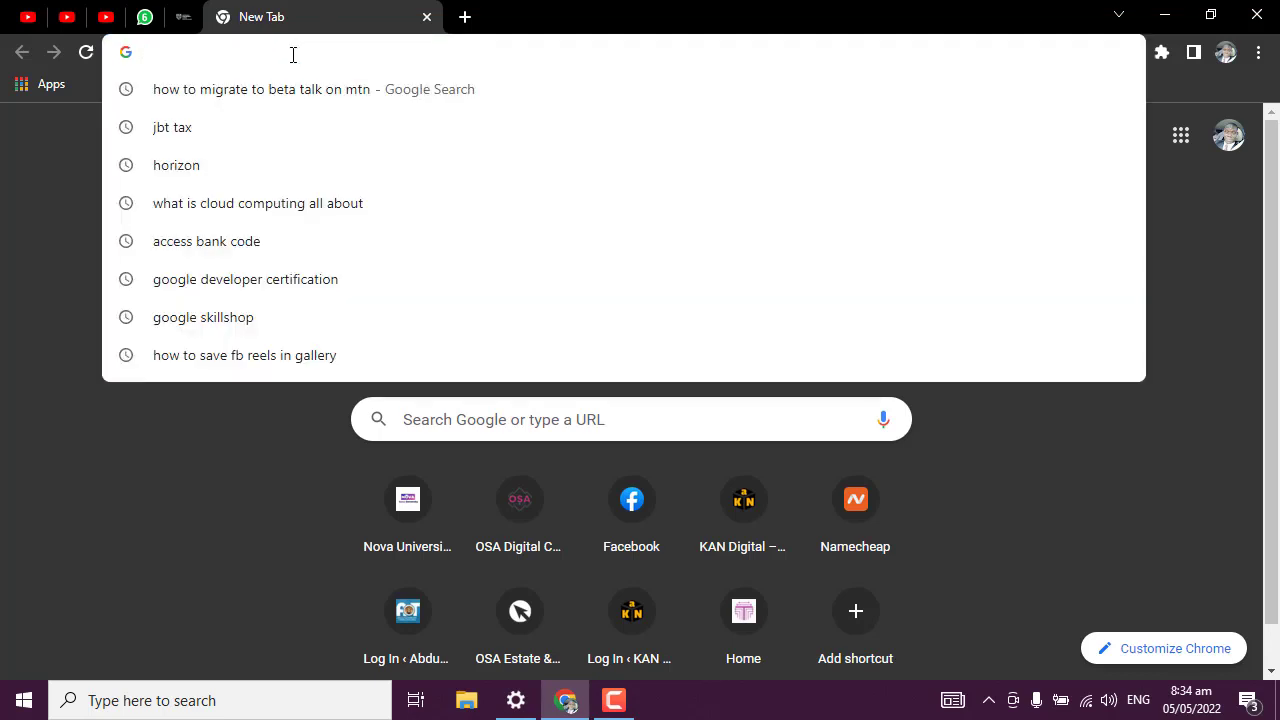
pyautogui.write('k')
pyautogui.press('BackSpace')
pyautogui.write('h')
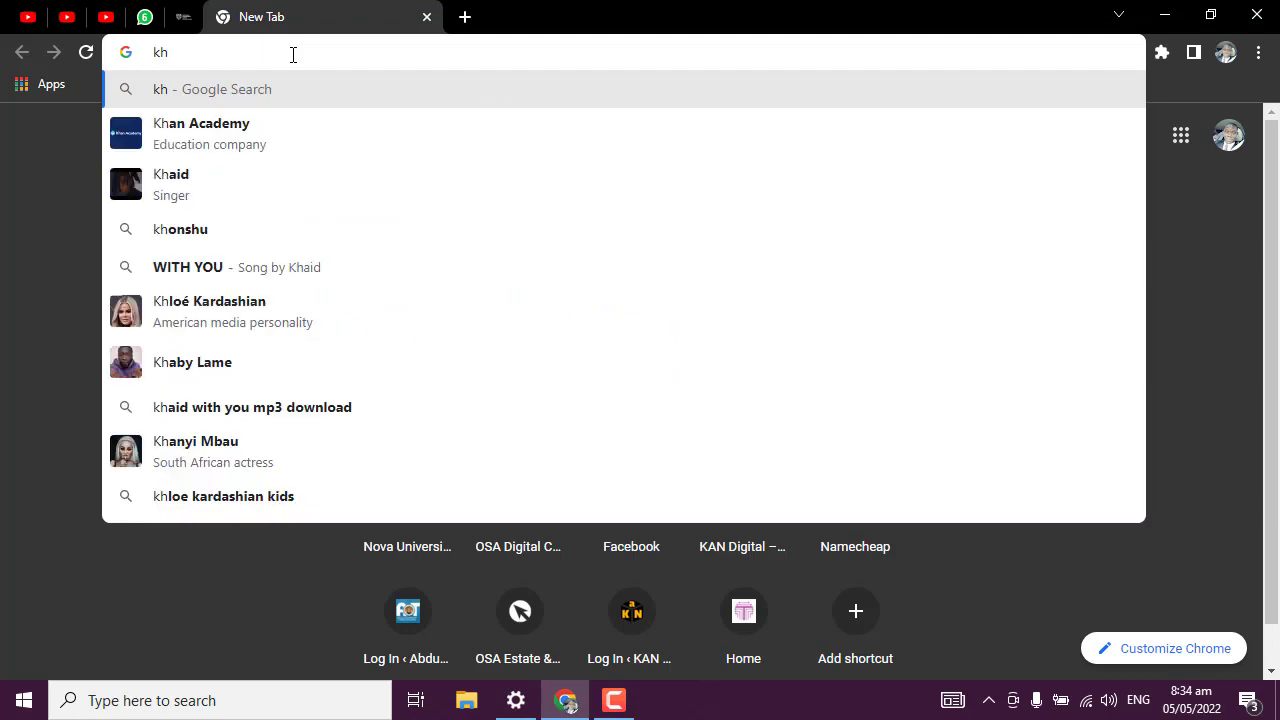
pyautogui.press('BackSpace')
pyautogui.press('BackSpace')
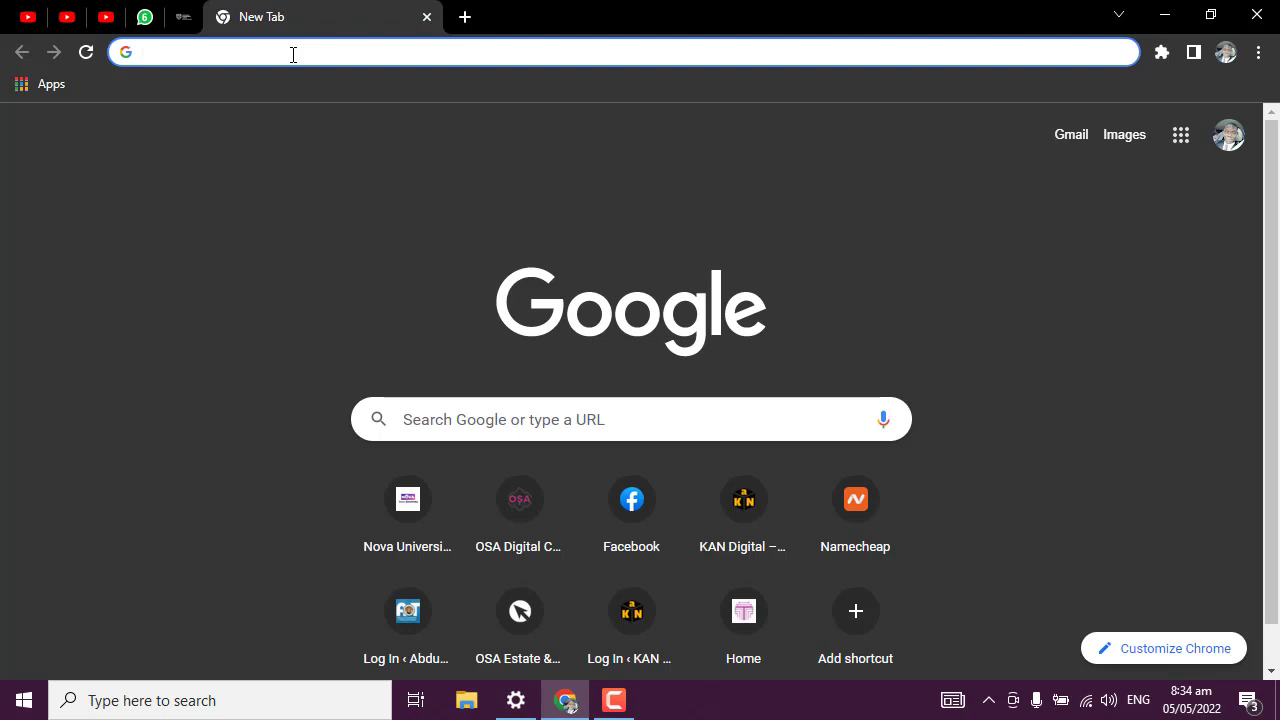
pyautogui.write('khancademy.com')
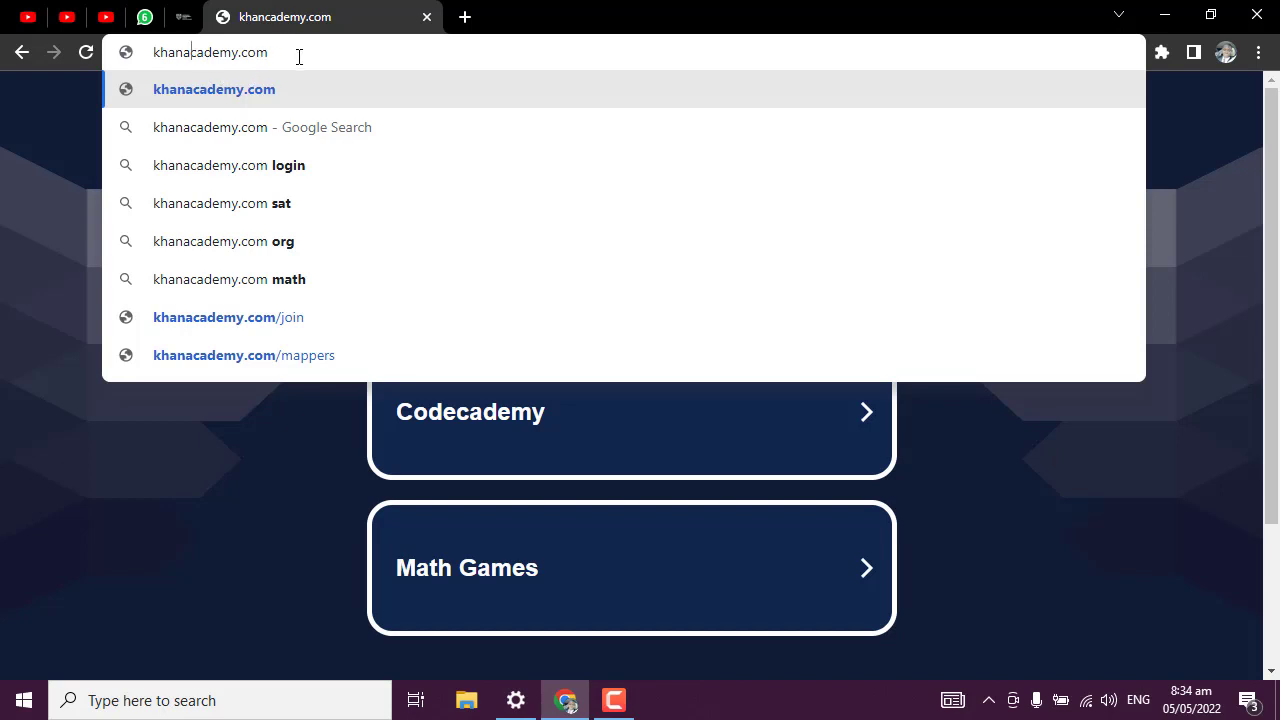
pyautogui.press('Return')
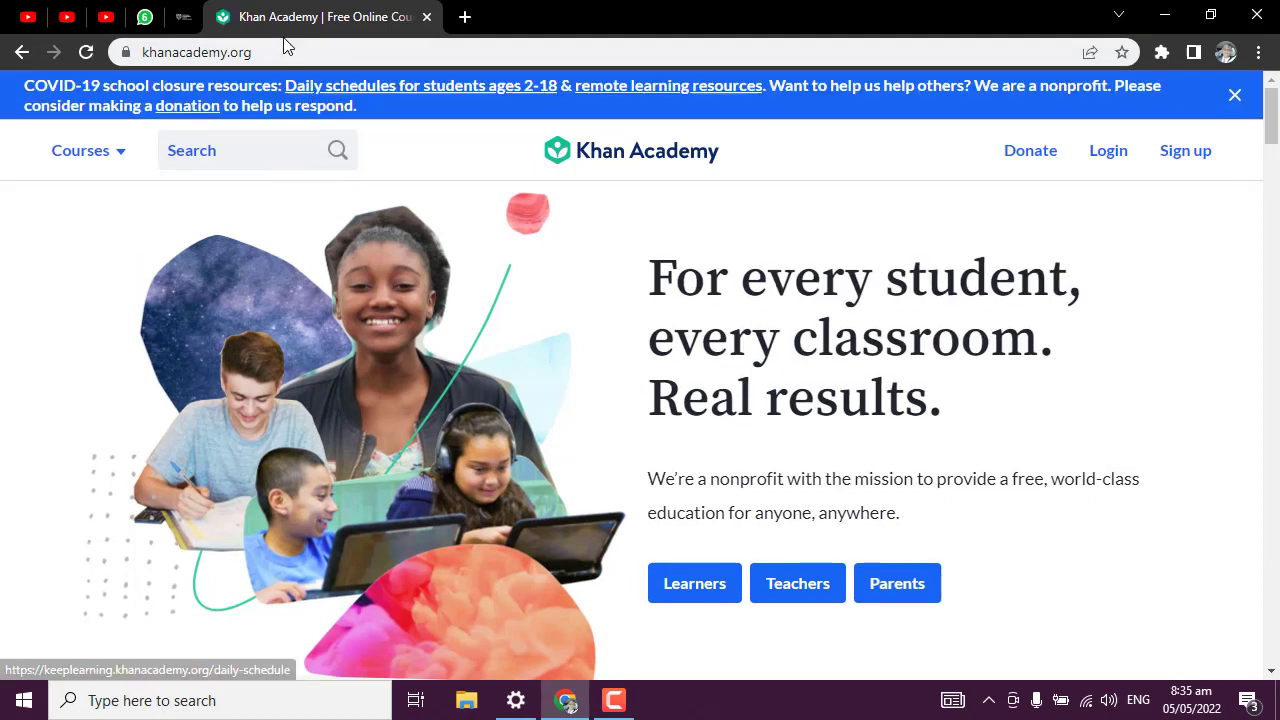
# Close the blue COVID-19 school closure banner and scroll through the home page.
pyautogui.click(1235, 94)
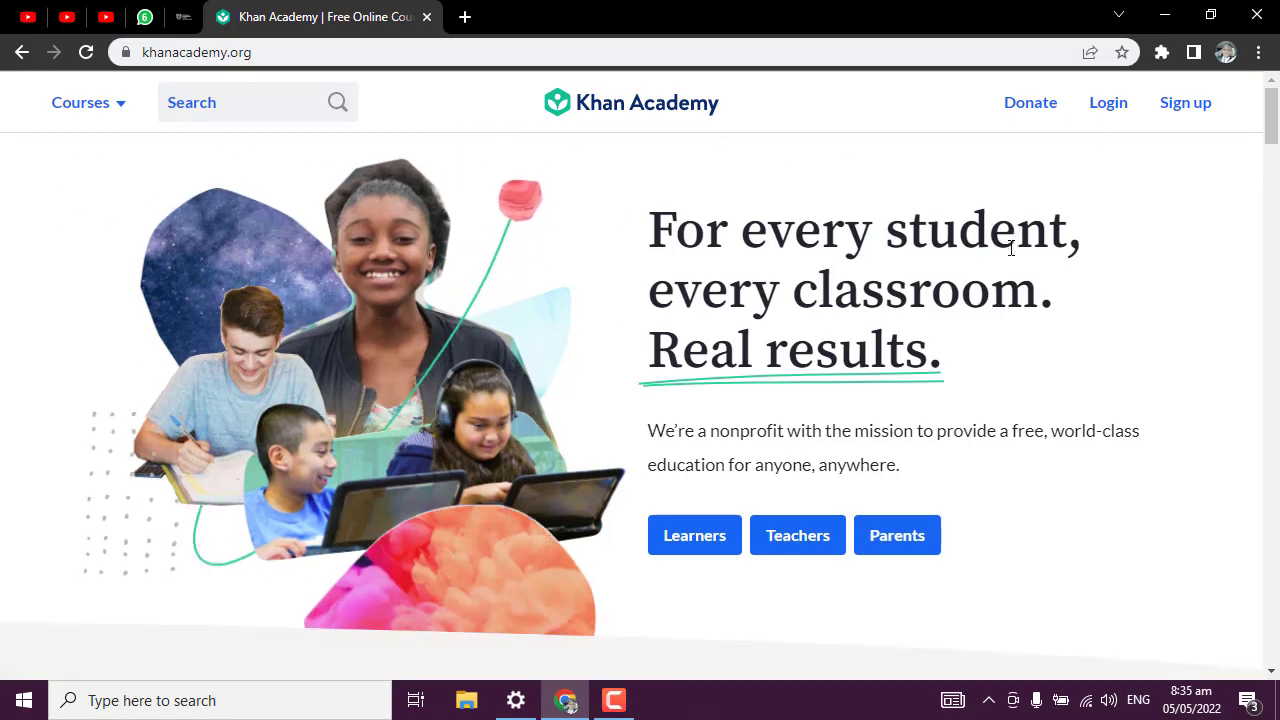
pyautogui.scroll(-4, 729, 414)
pyautogui.scroll(-4, 729, 410)
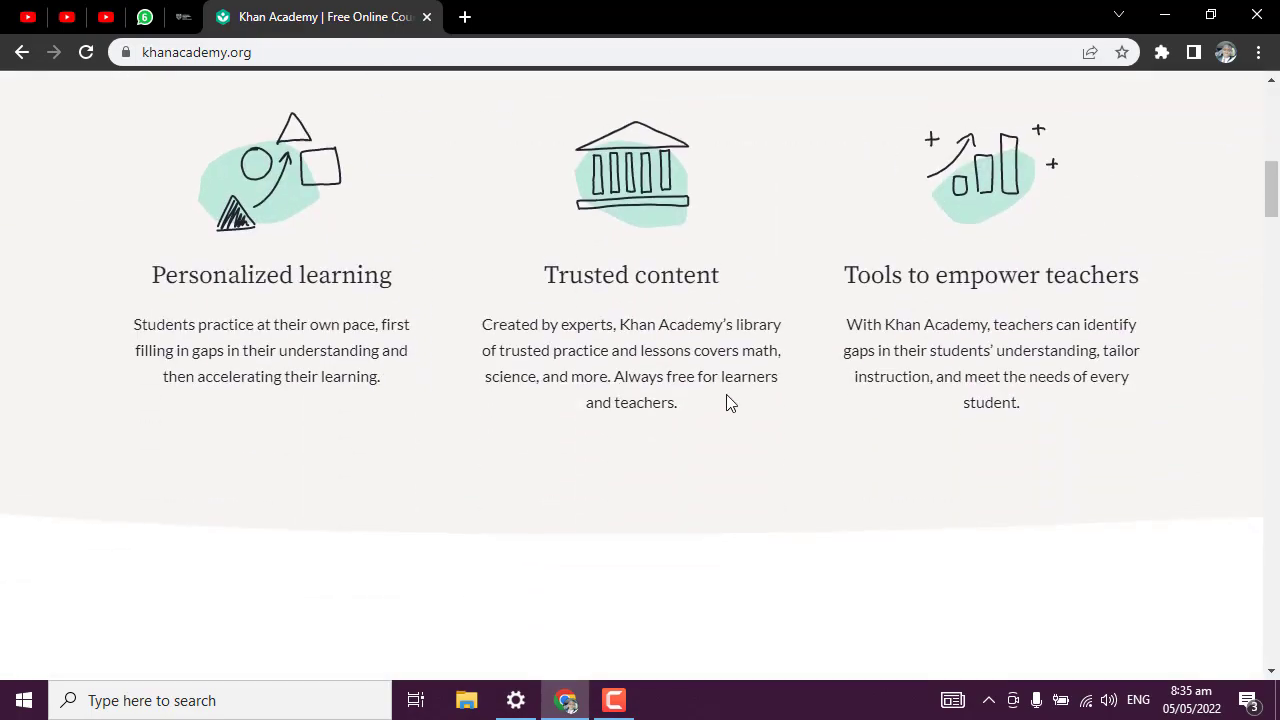
pyautogui.scroll(-5, 729, 405)
pyautogui.scroll(12, 737, 371)
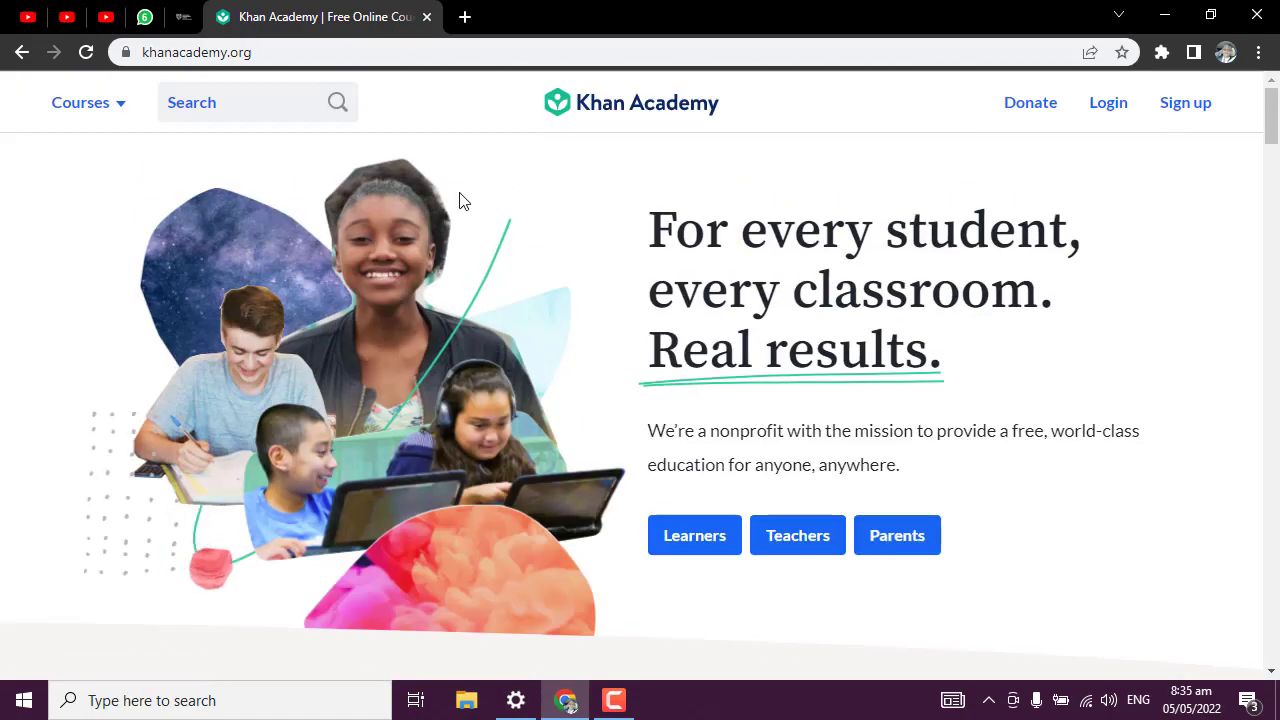
# Open sign-up, look at the Teacher and Parent options, then choose Learner.
pyautogui.click(1195, 102)
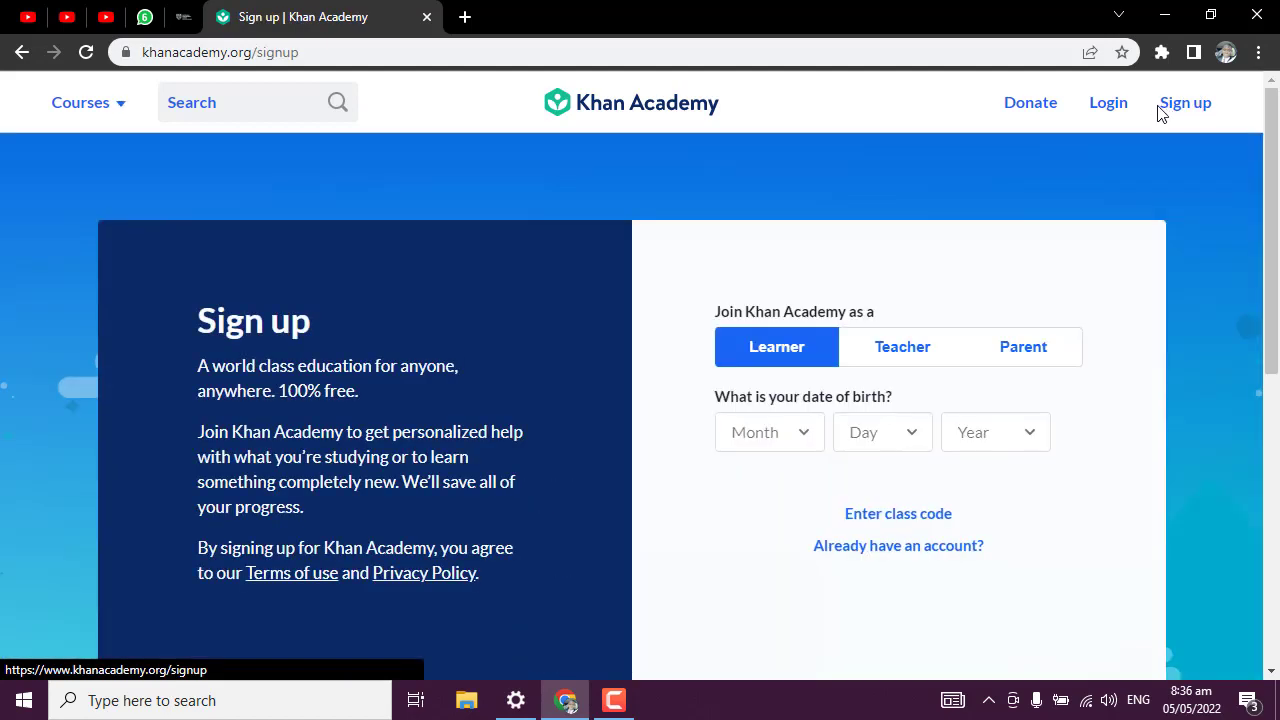
pyautogui.scroll(-1, 632, 462)
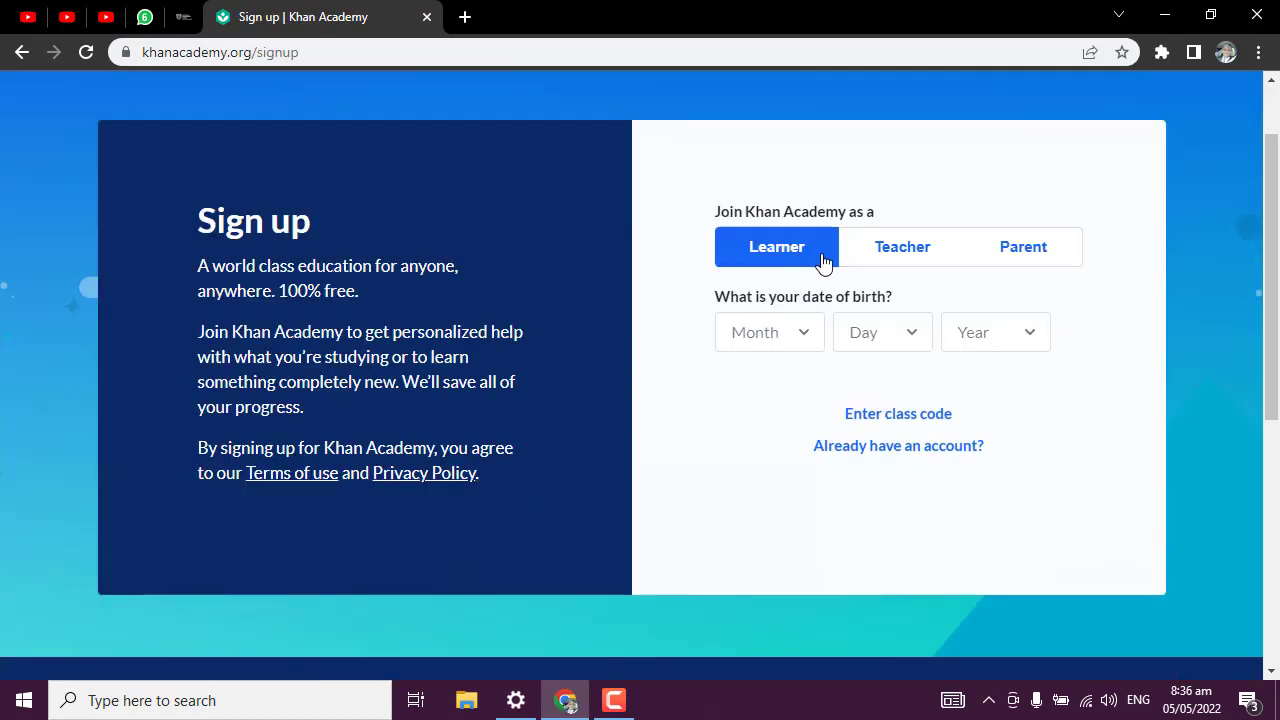
pyautogui.click(905, 250)
pyautogui.click(1025, 250)
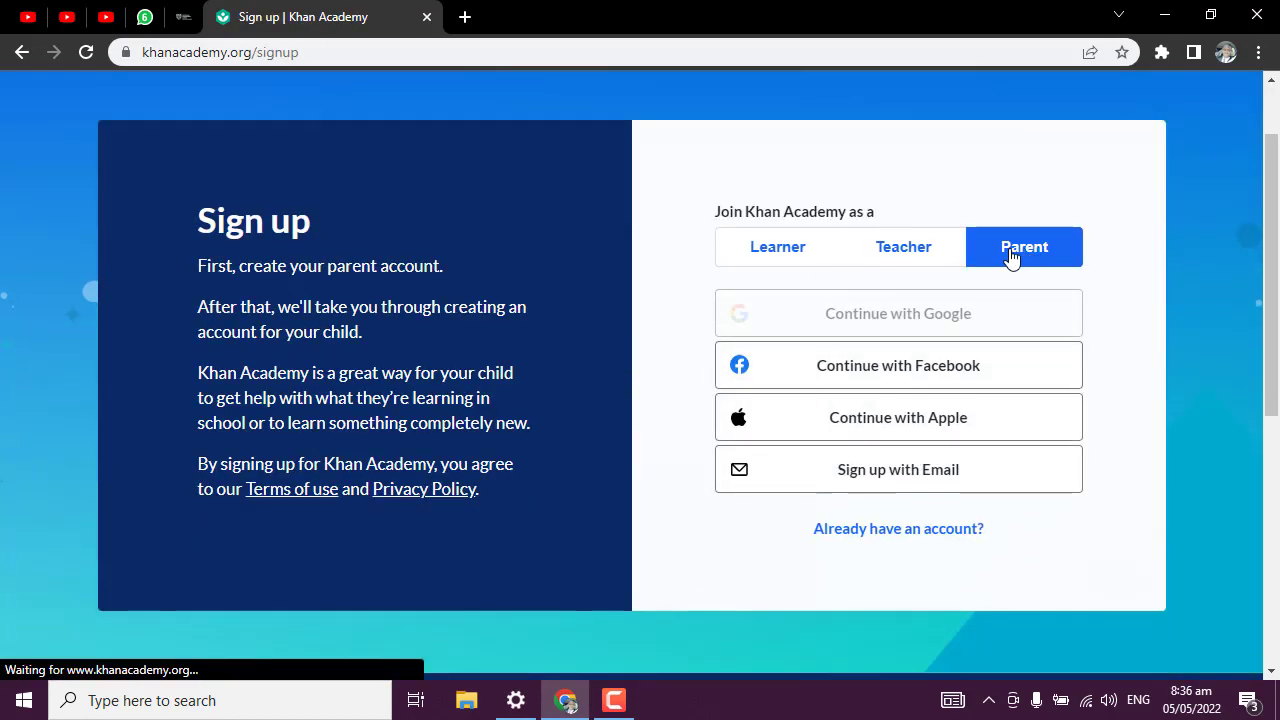
pyautogui.click(818, 255)
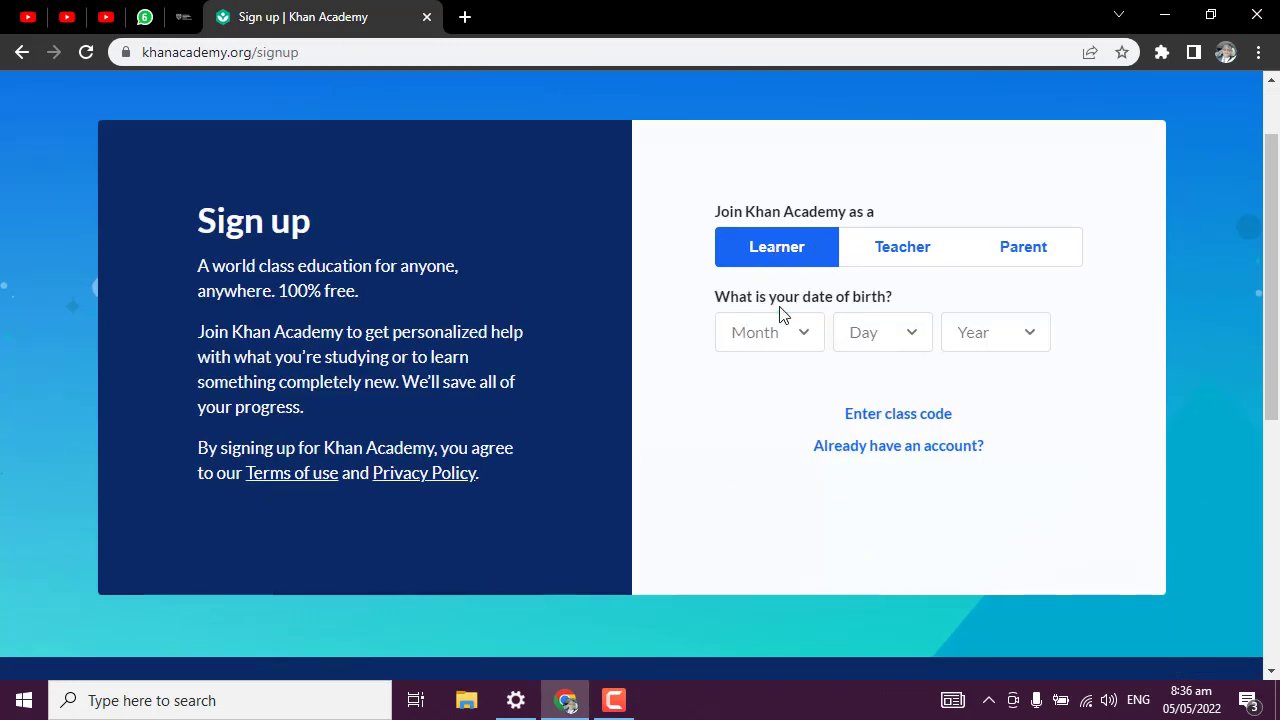
pyautogui.click(790, 334)
pyautogui.scroll(-2, 775, 425)
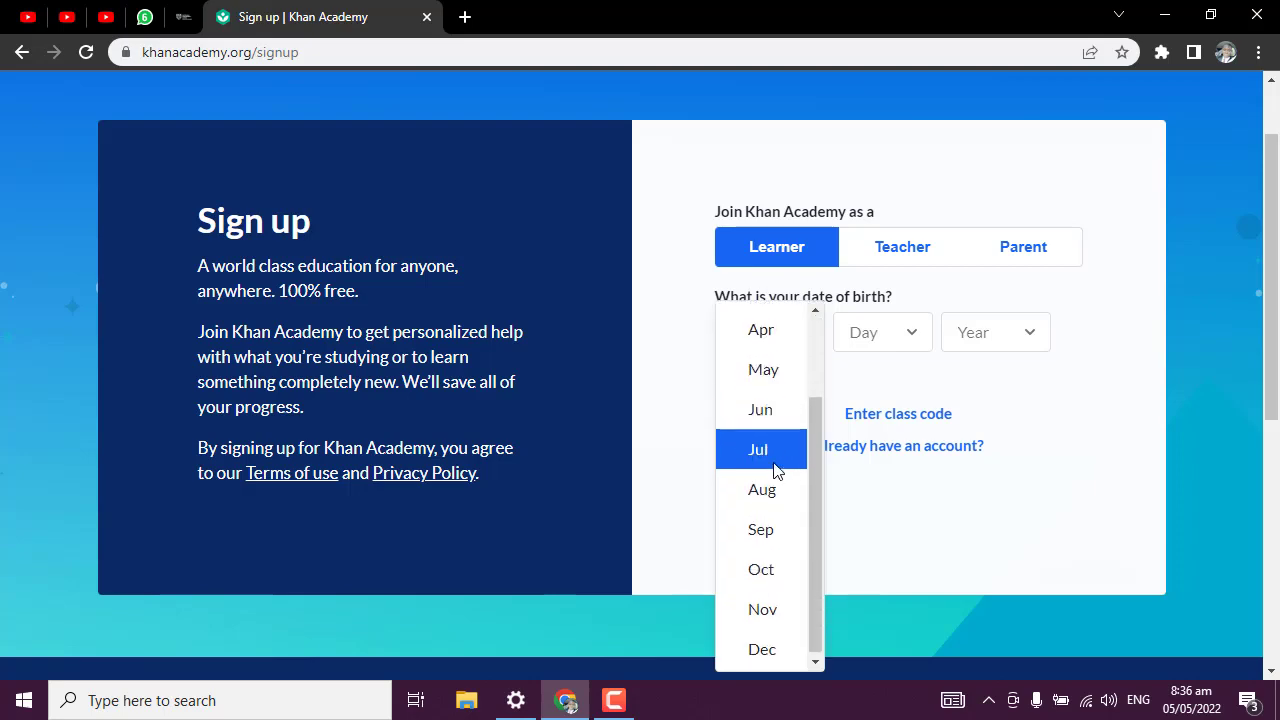
pyautogui.click(965, 377)
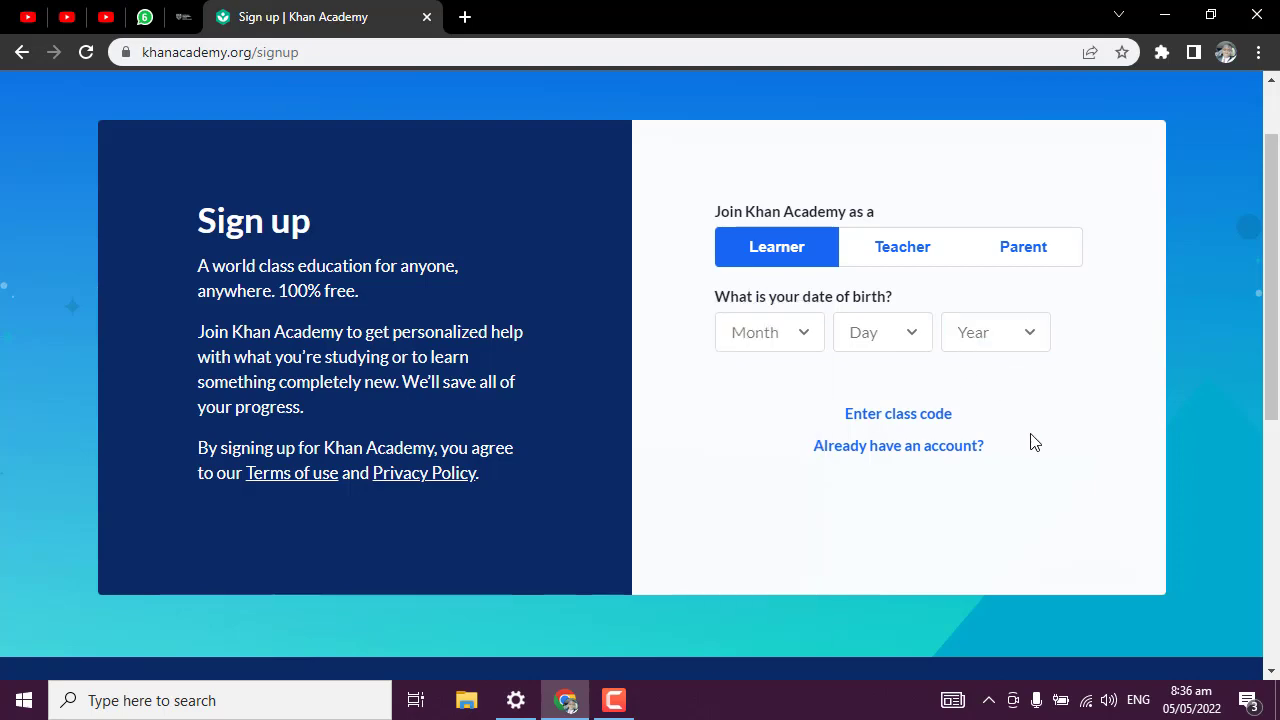
pyautogui.scroll(1, 1034, 443)
pyautogui.click(770, 432)
pyautogui.scroll(-2, 771, 549)
pyautogui.scroll(3, 773, 440)
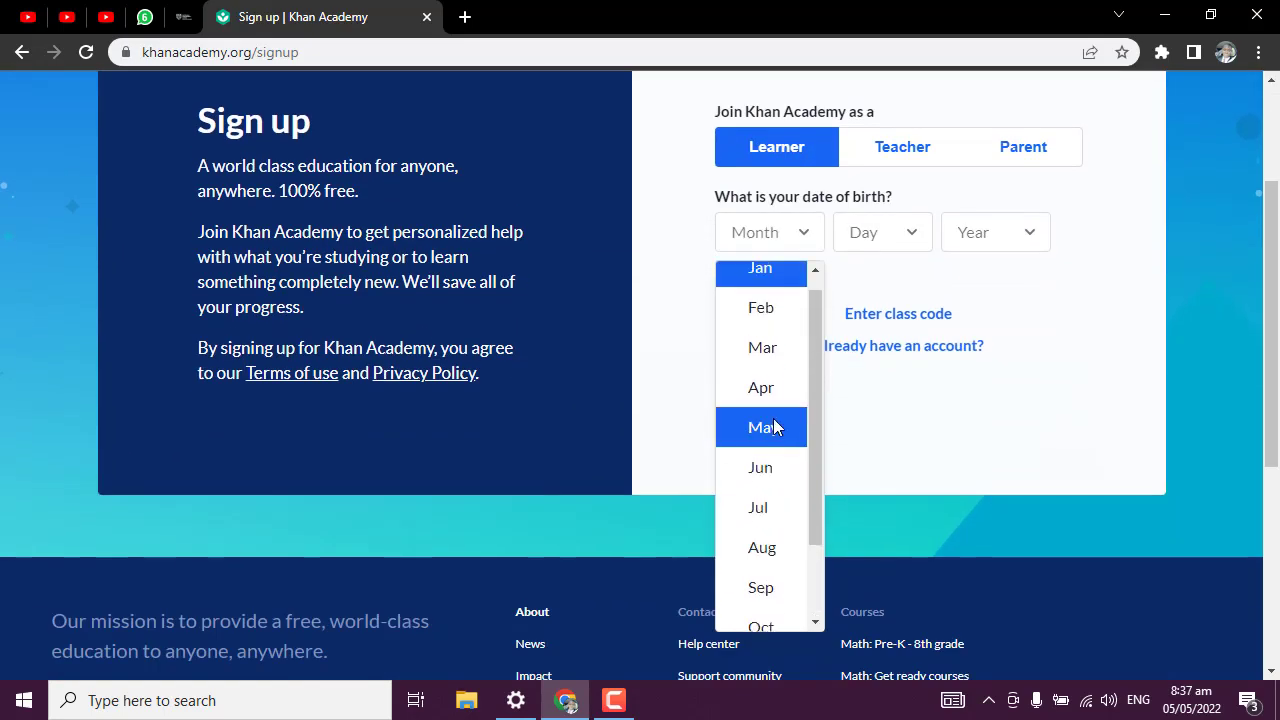
pyautogui.click(776, 370)
pyautogui.click(860, 232)
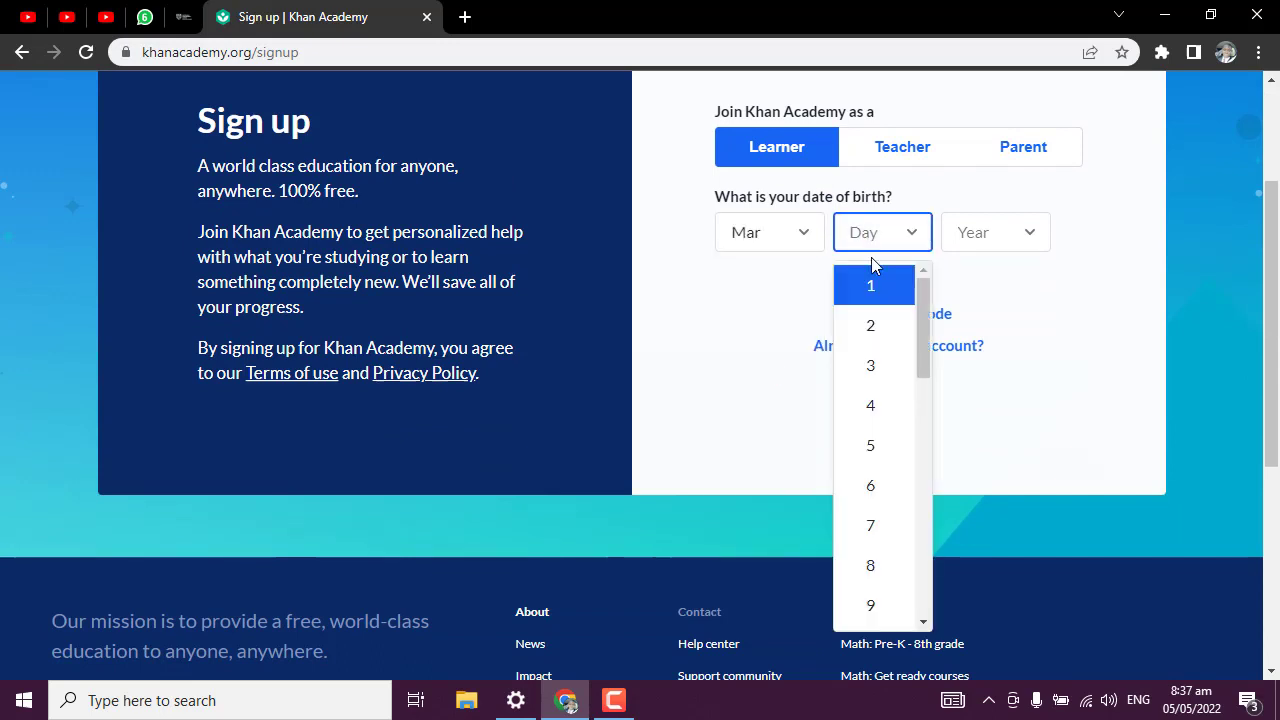
pyautogui.click(884, 366)
pyautogui.click(1017, 240)
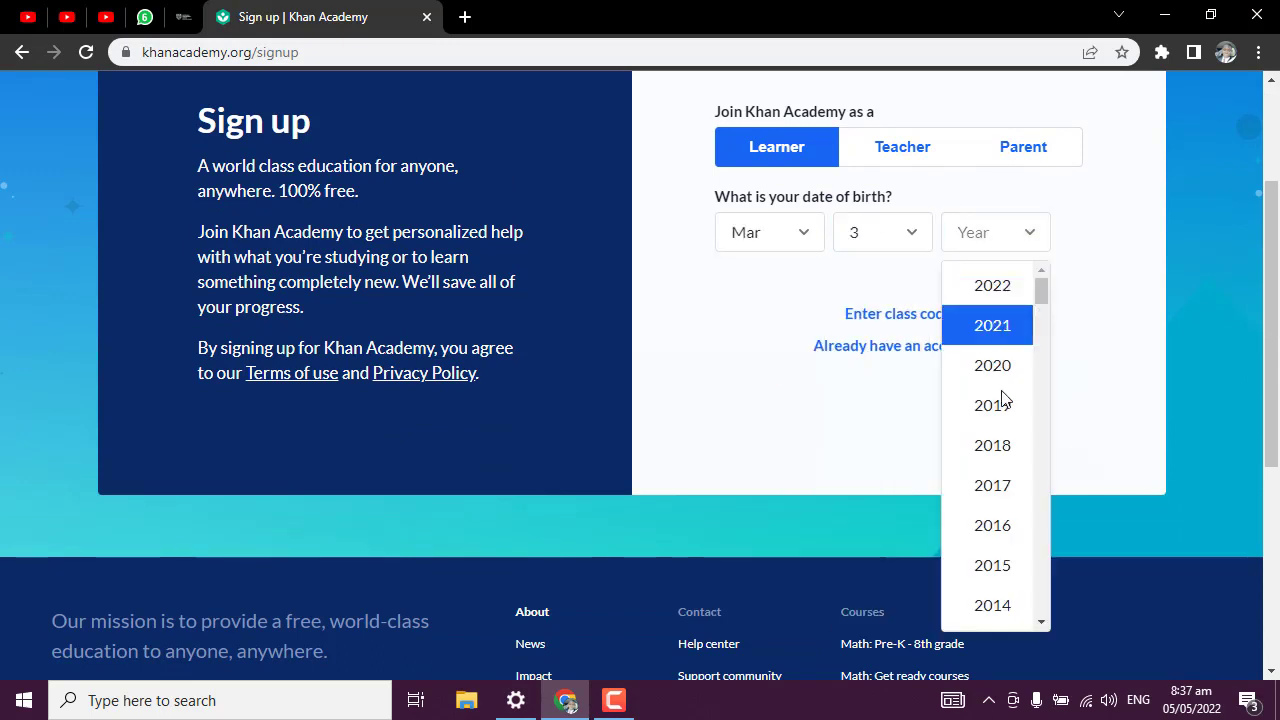
pyautogui.scroll(-8, 990, 520)
pyautogui.click(990, 520)
pyautogui.click(1062, 276)
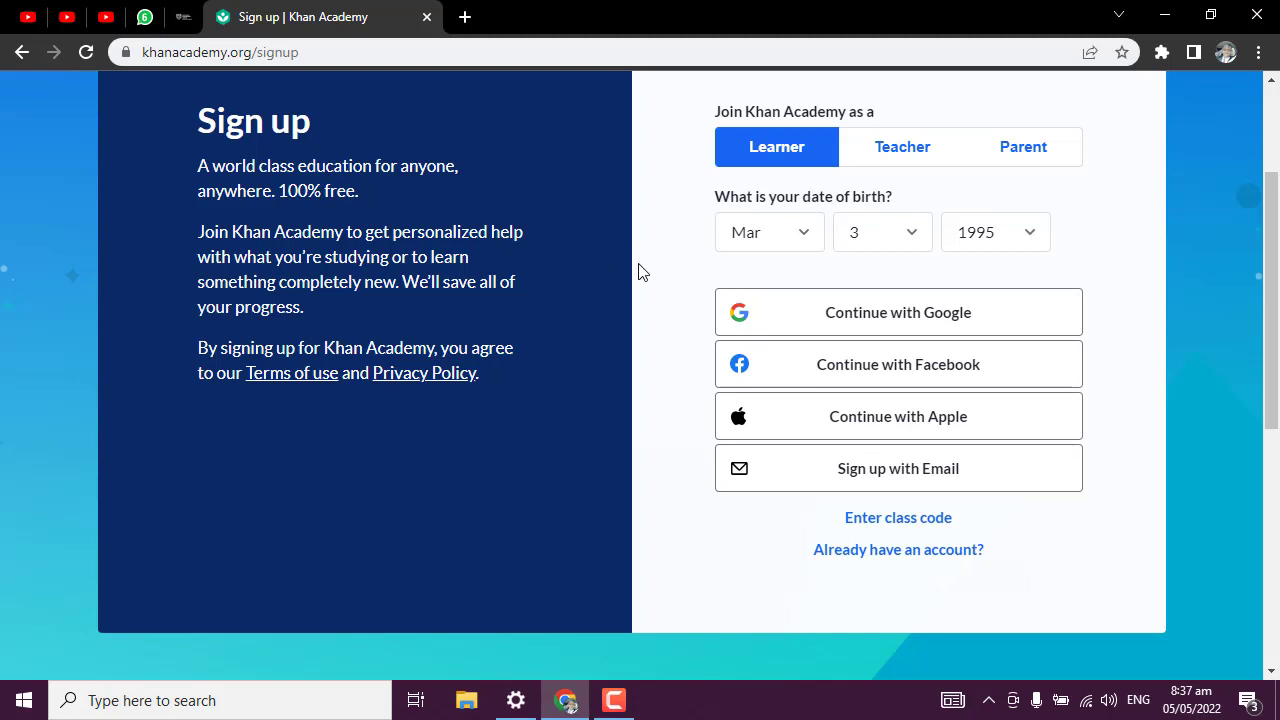
# Choose email sign-up and enter the account's Gmail address.
pyautogui.click(886, 474)
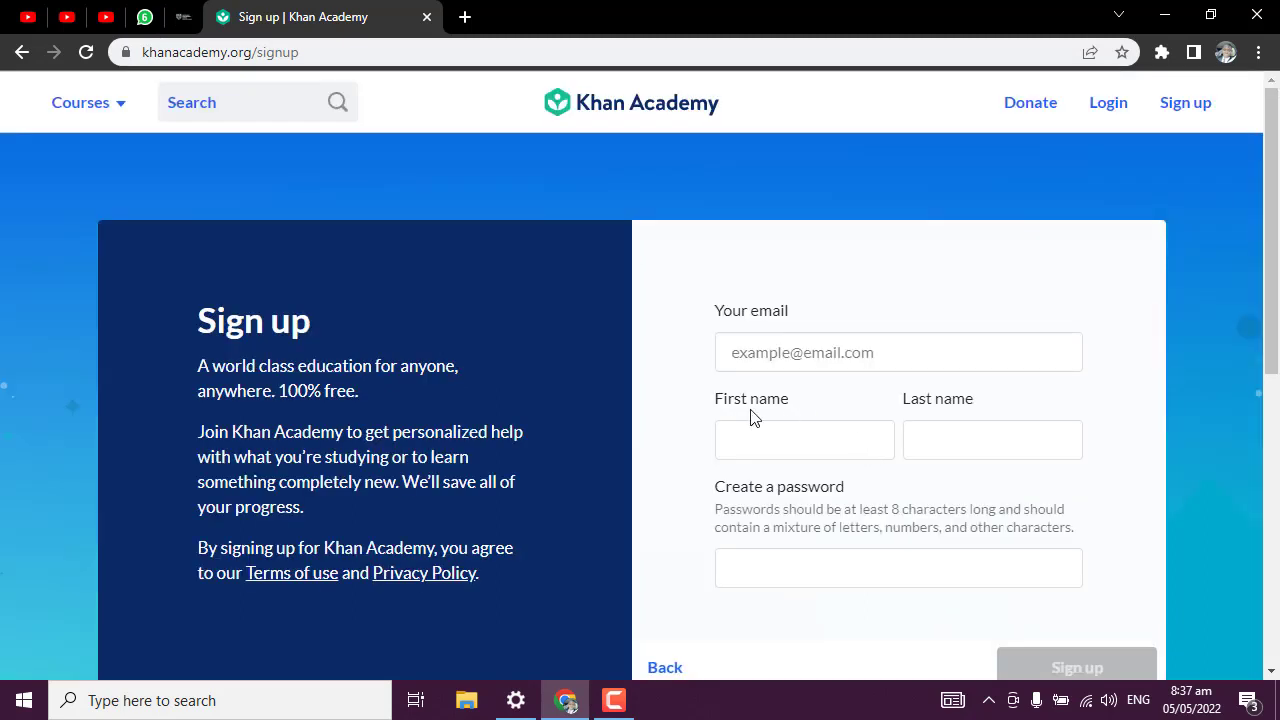
pyautogui.click(848, 362)
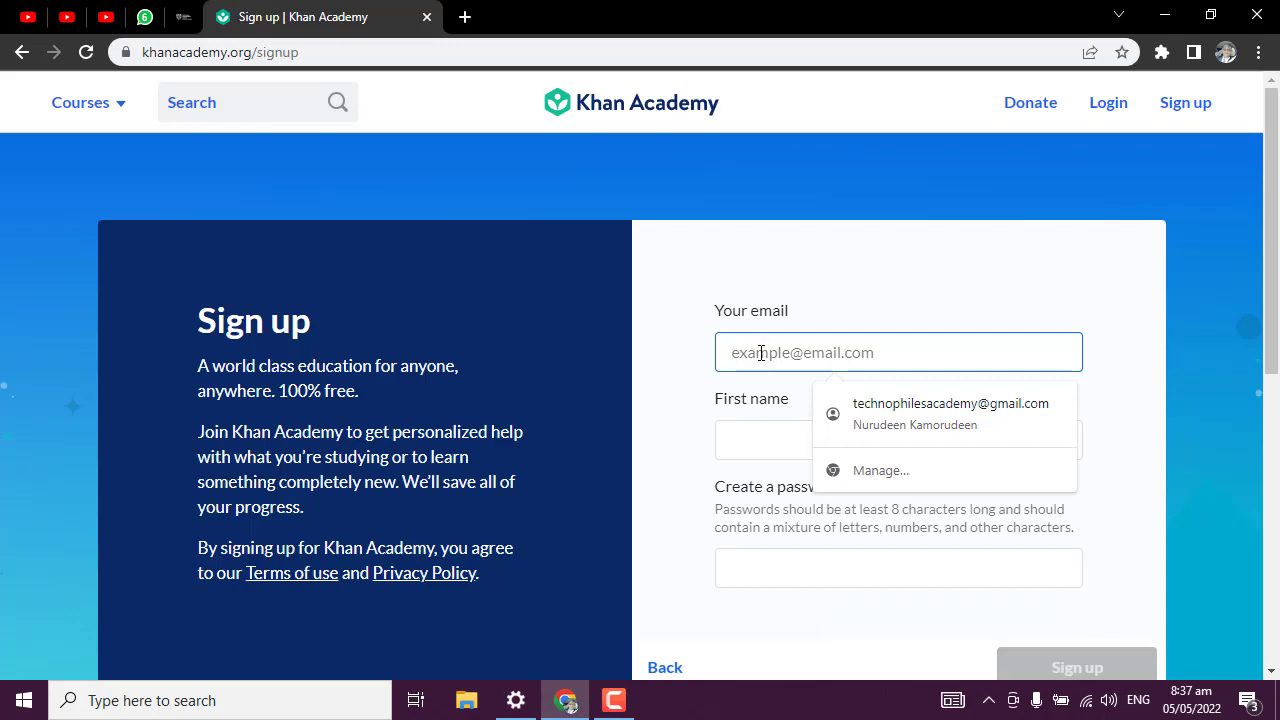
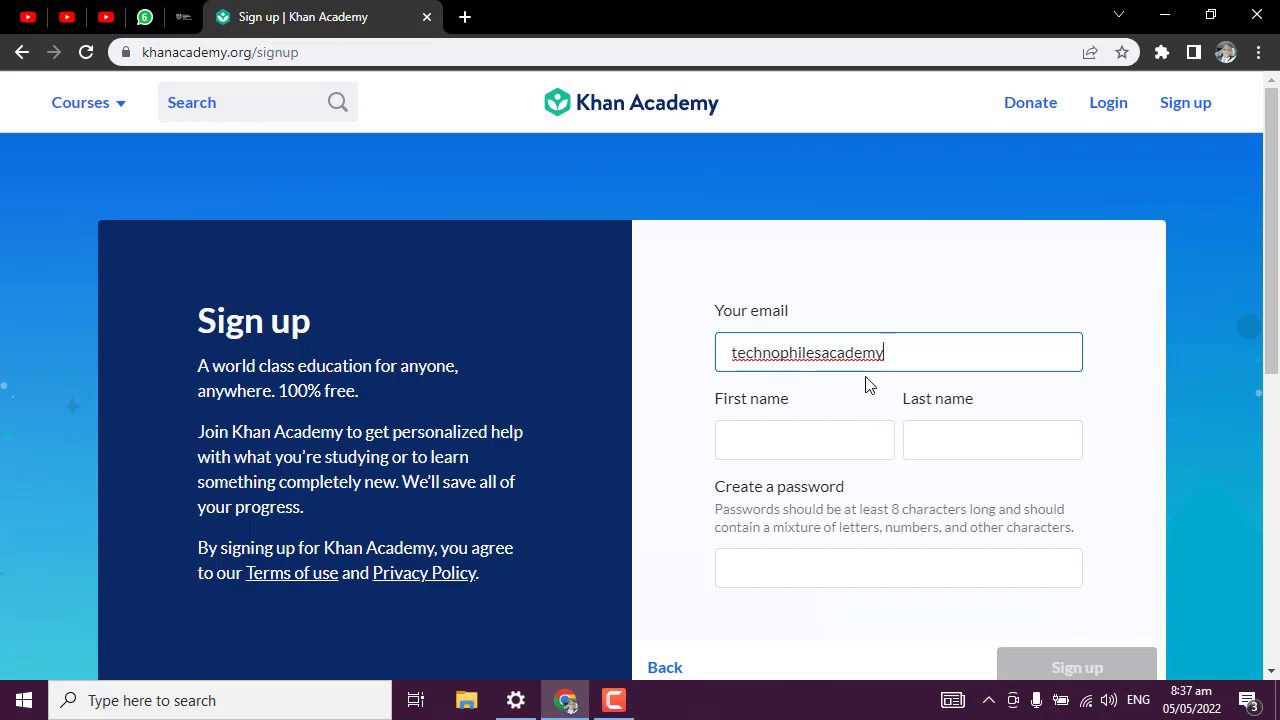
pyautogui.click(936, 372)
pyautogui.write('@gmail.com')
# Fill in the first name, last name and a password, then submit the sign-up form.
pyautogui.press('Tab')
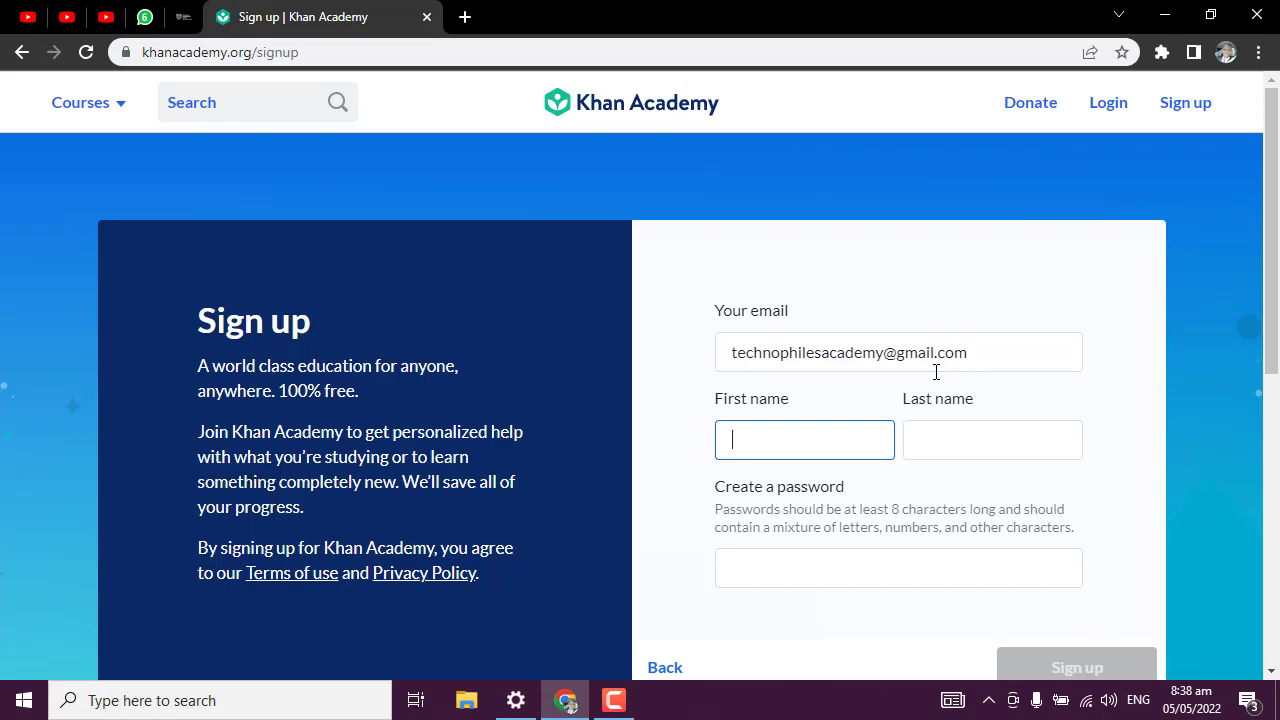
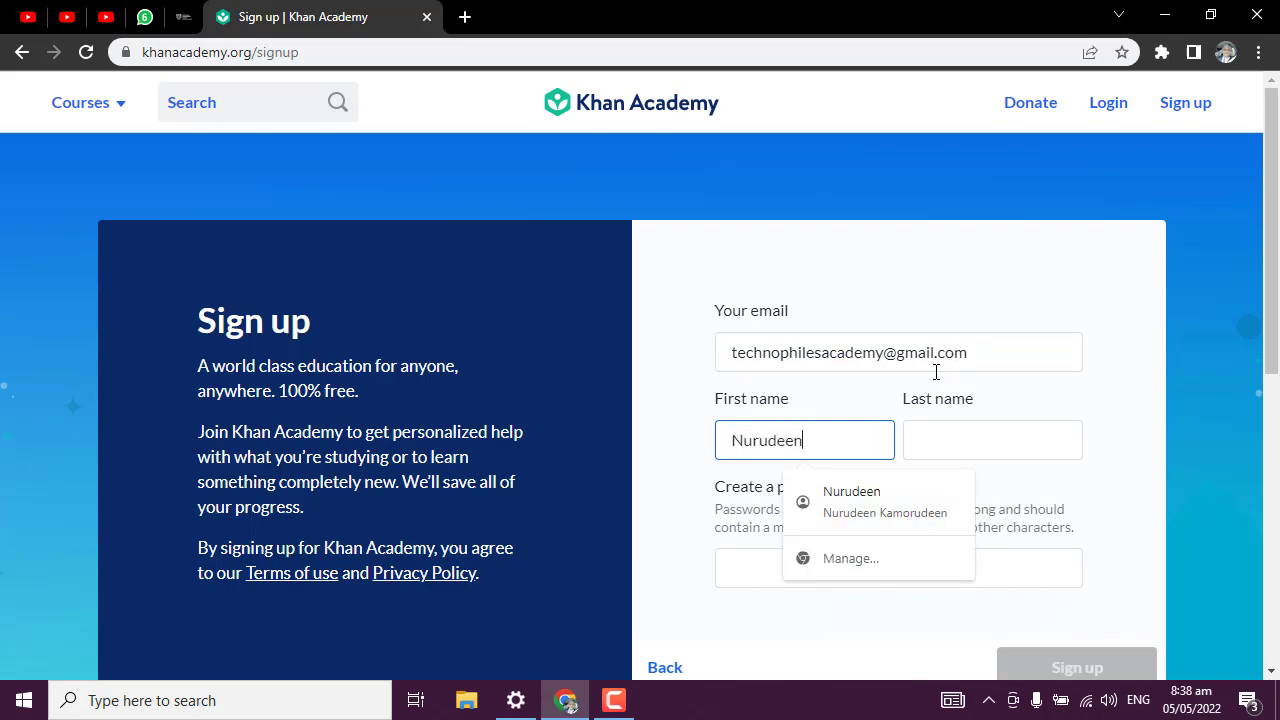
pyautogui.press('Tab')
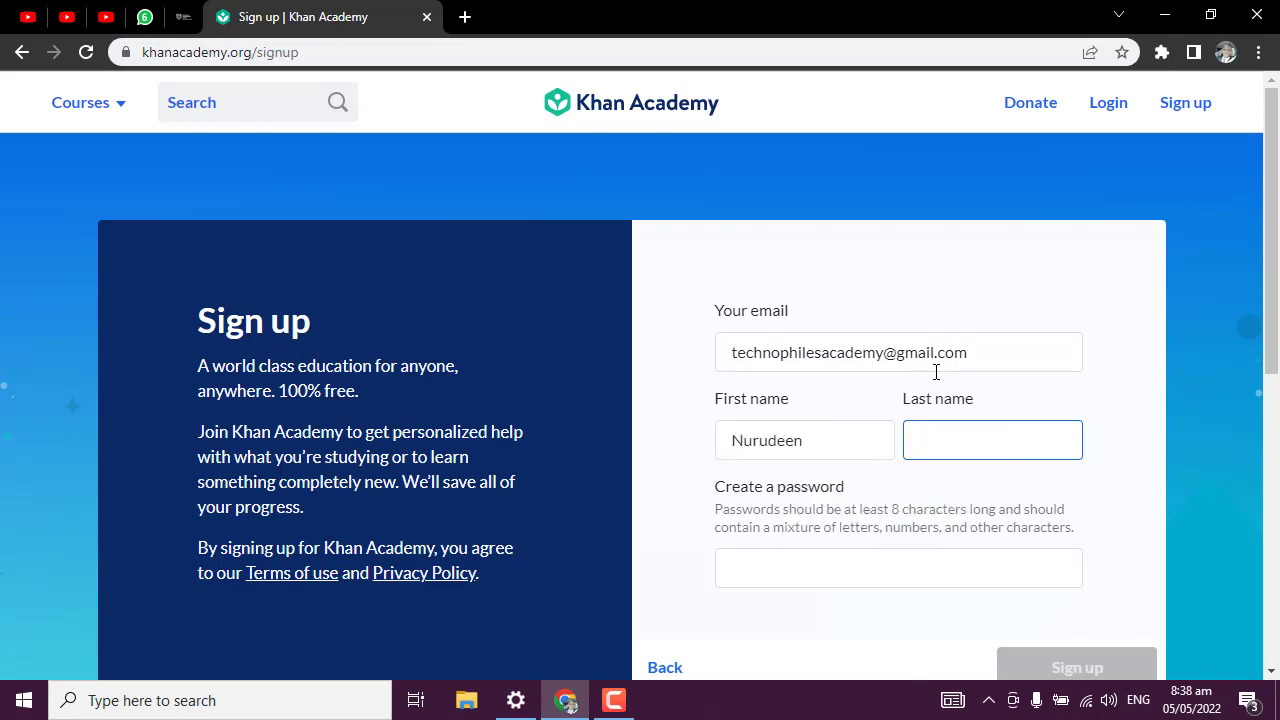
pyautogui.press('Tab')
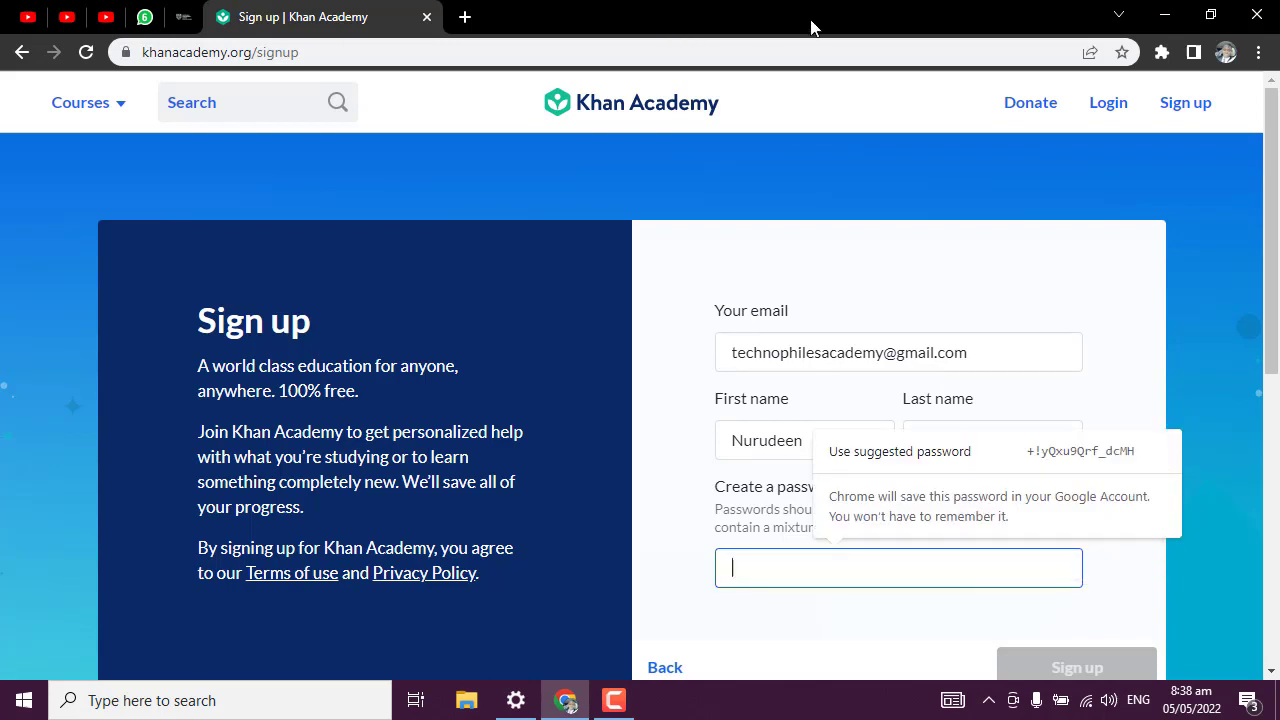
pyautogui.write('•••••')
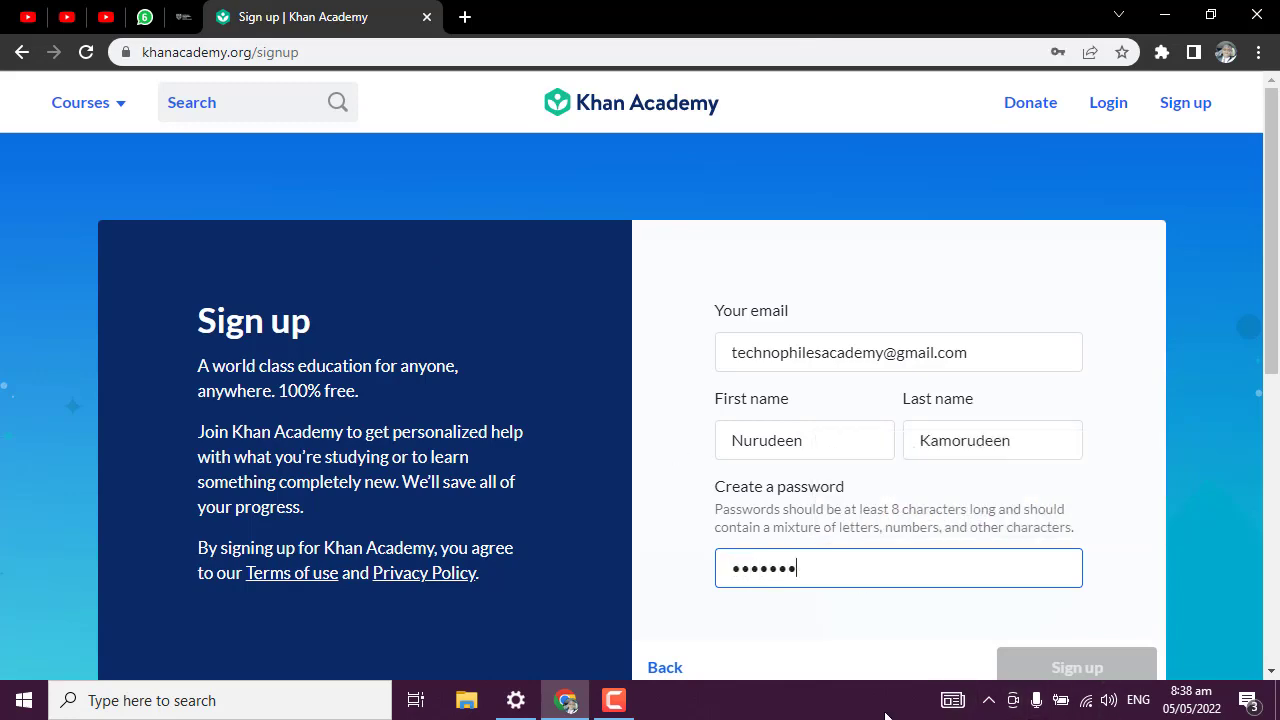
pyautogui.scroll(-3, 1058, 580)
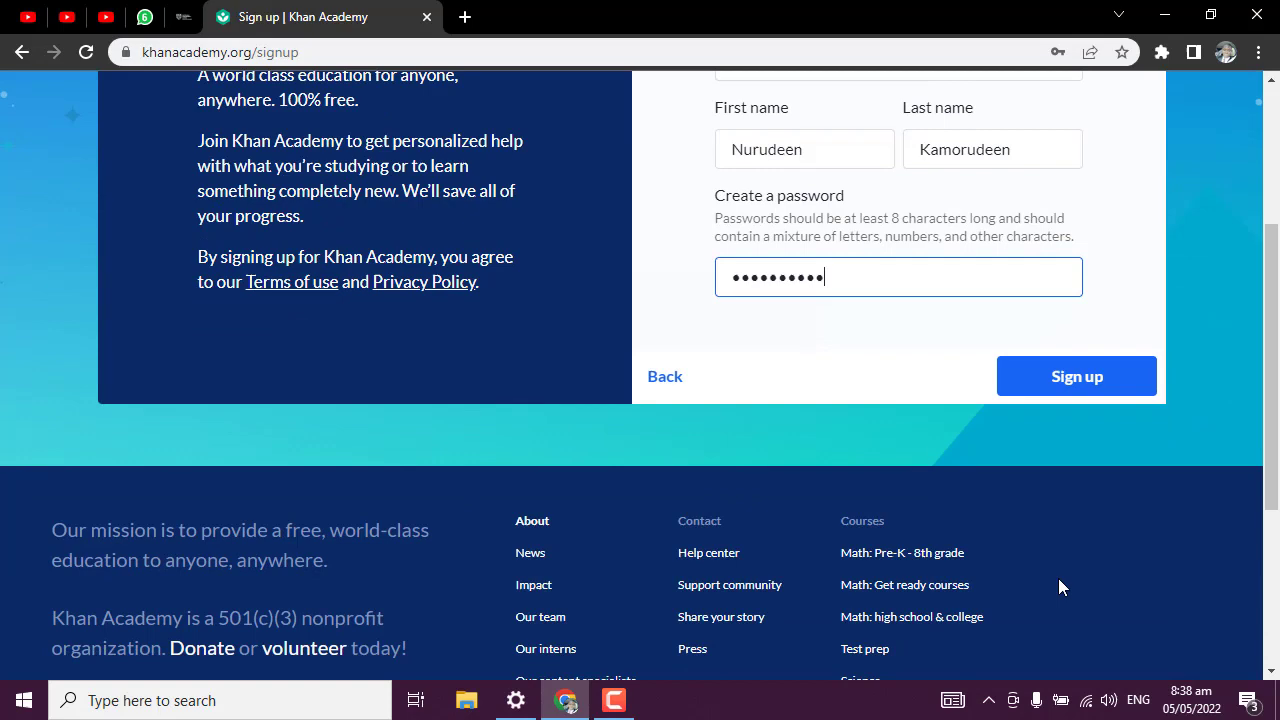
pyautogui.click(1065, 370)
# Open Gmail in a new tab, then go back to the Khan Academy tab.
pyautogui.scroll(3, 895, 360)
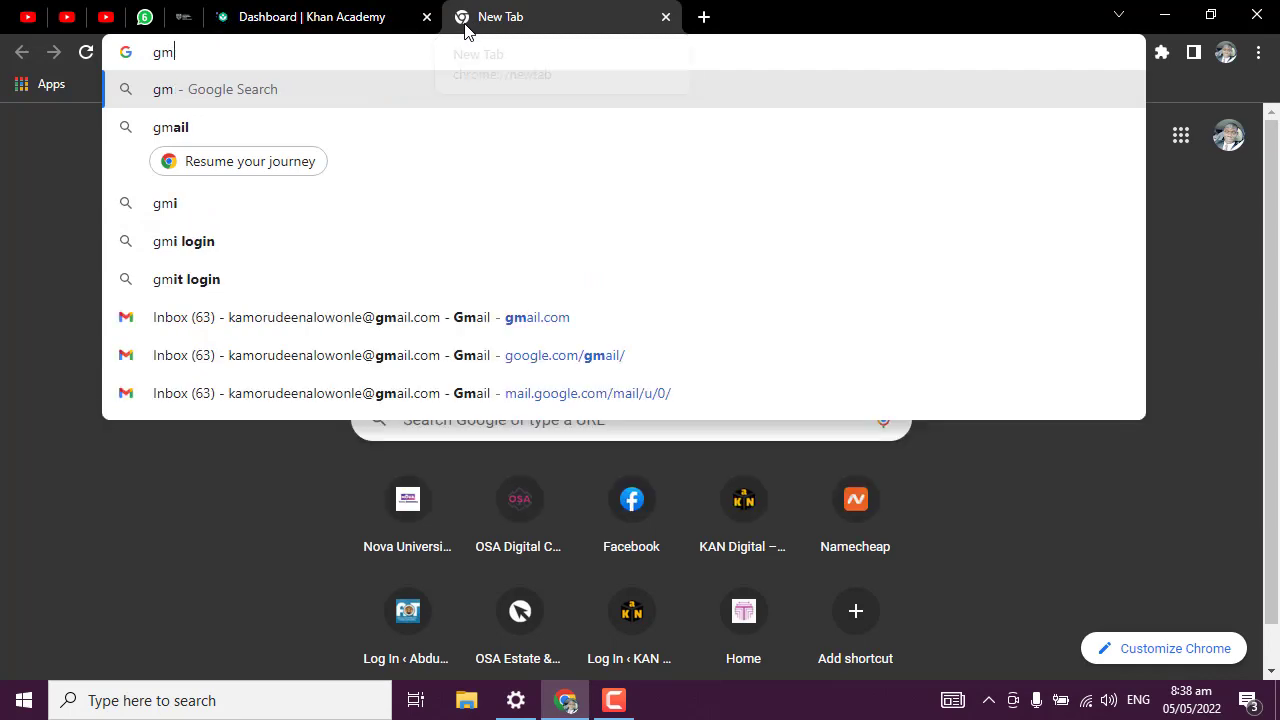
pyautogui.write('a')
pyautogui.press('Return')
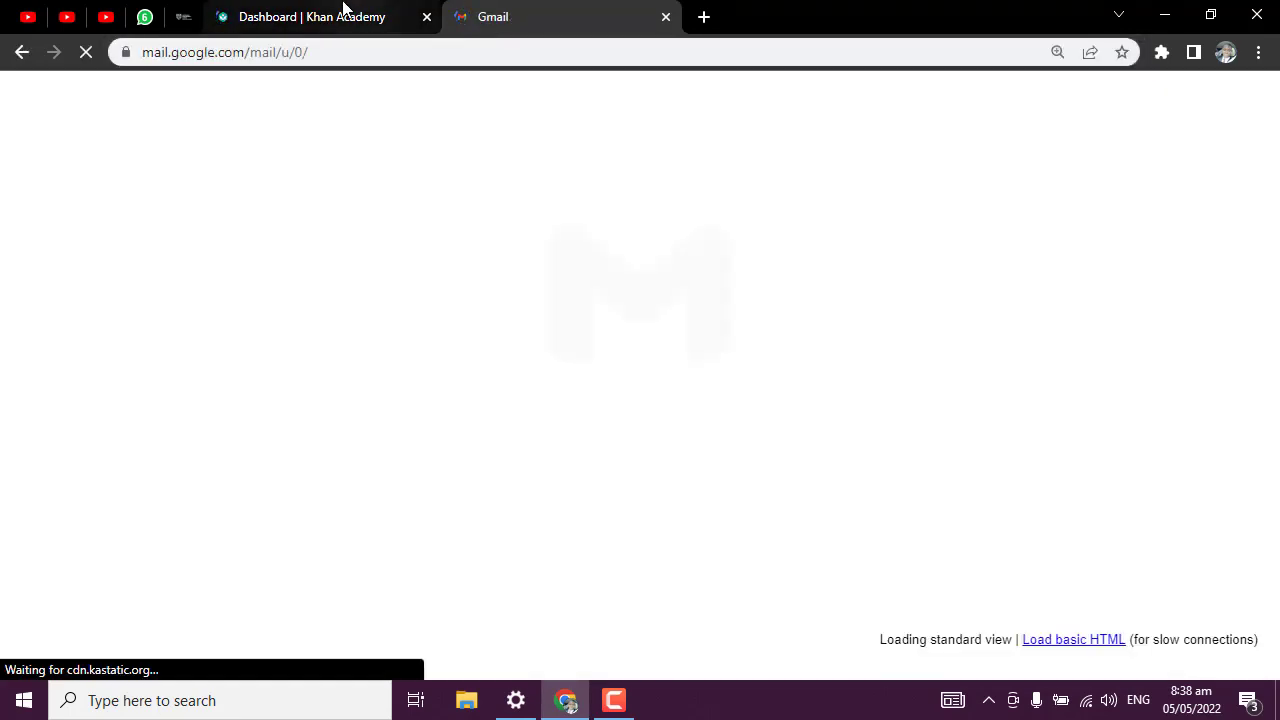
pyautogui.click(343, 12)
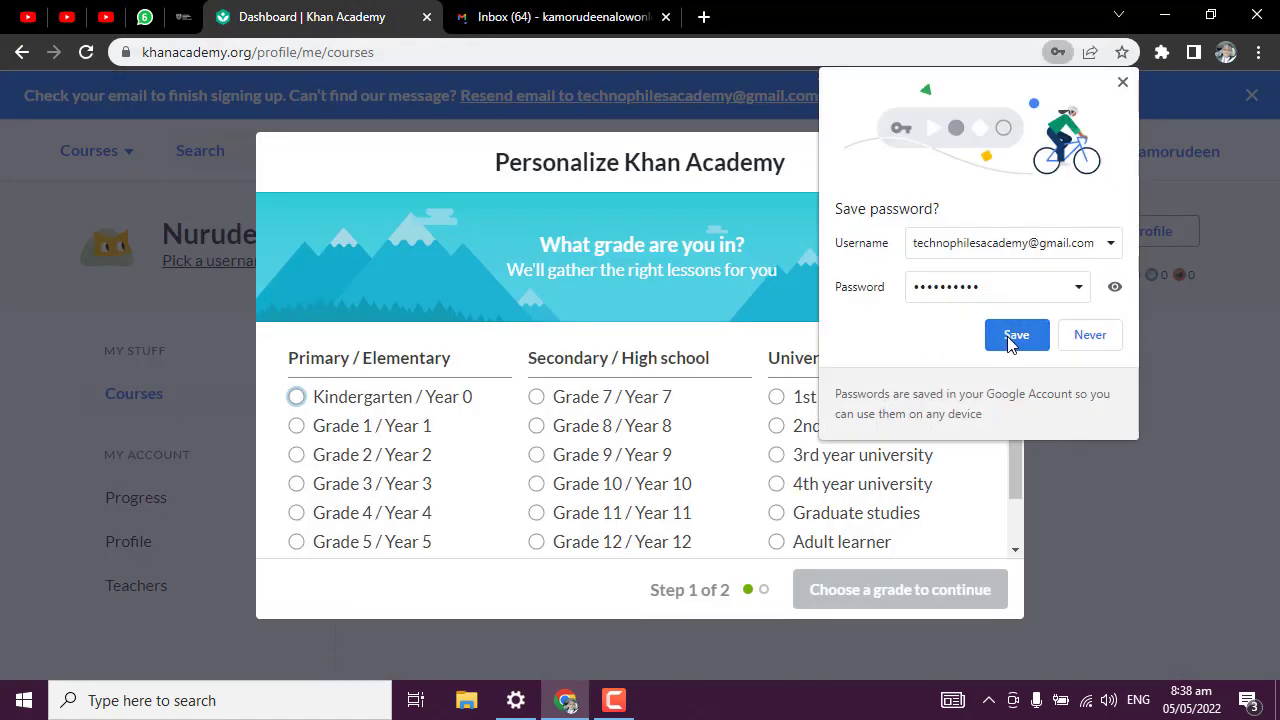
# Save the Khan Academy password in Chrome and look over the grade-level options.
pyautogui.click(1016, 338)
pyautogui.scroll(-1, 810, 445)
pyautogui.scroll(1, 726, 446)
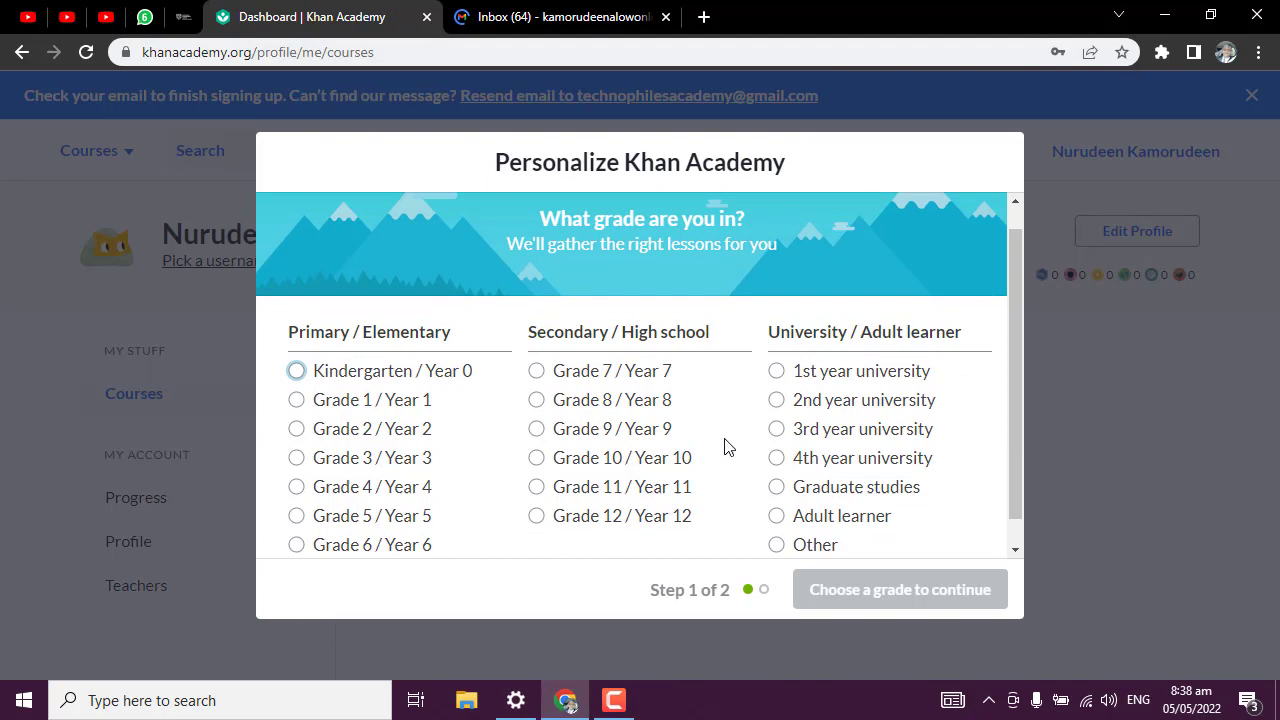
pyautogui.scroll(-1, 781, 441)
pyautogui.scroll(-1, 778, 438)
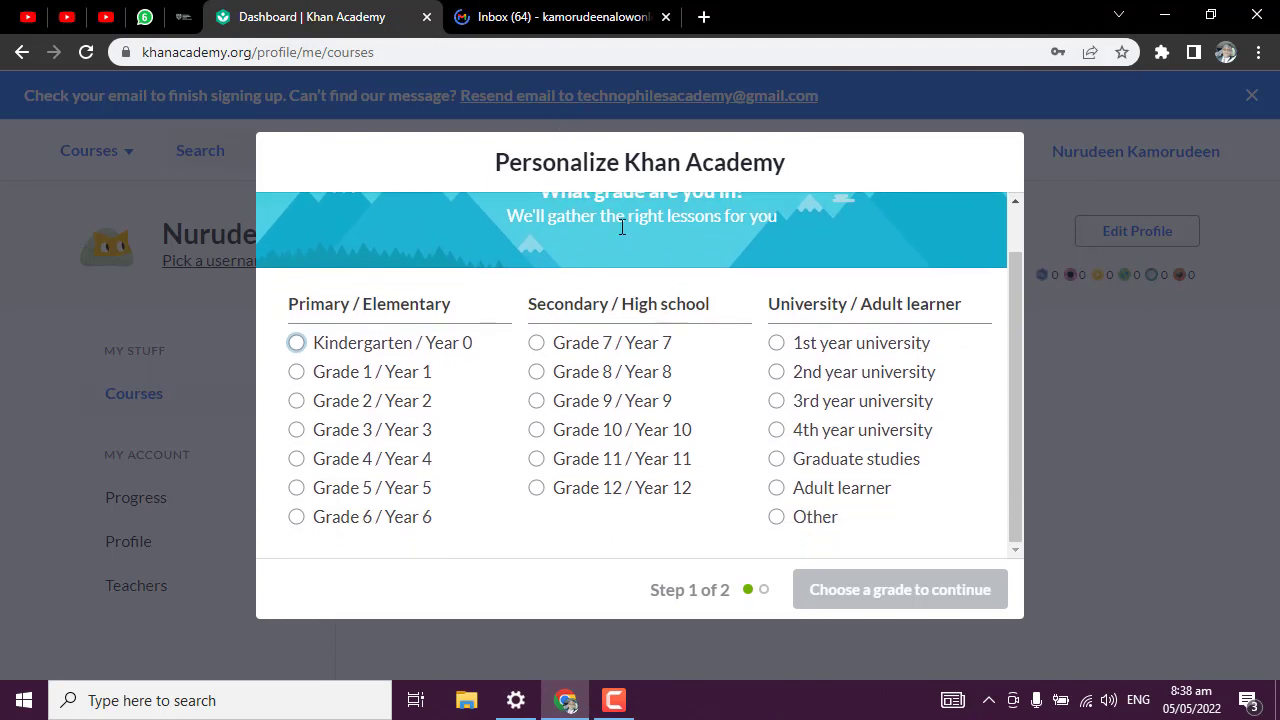
pyautogui.scroll(1, 777, 369)
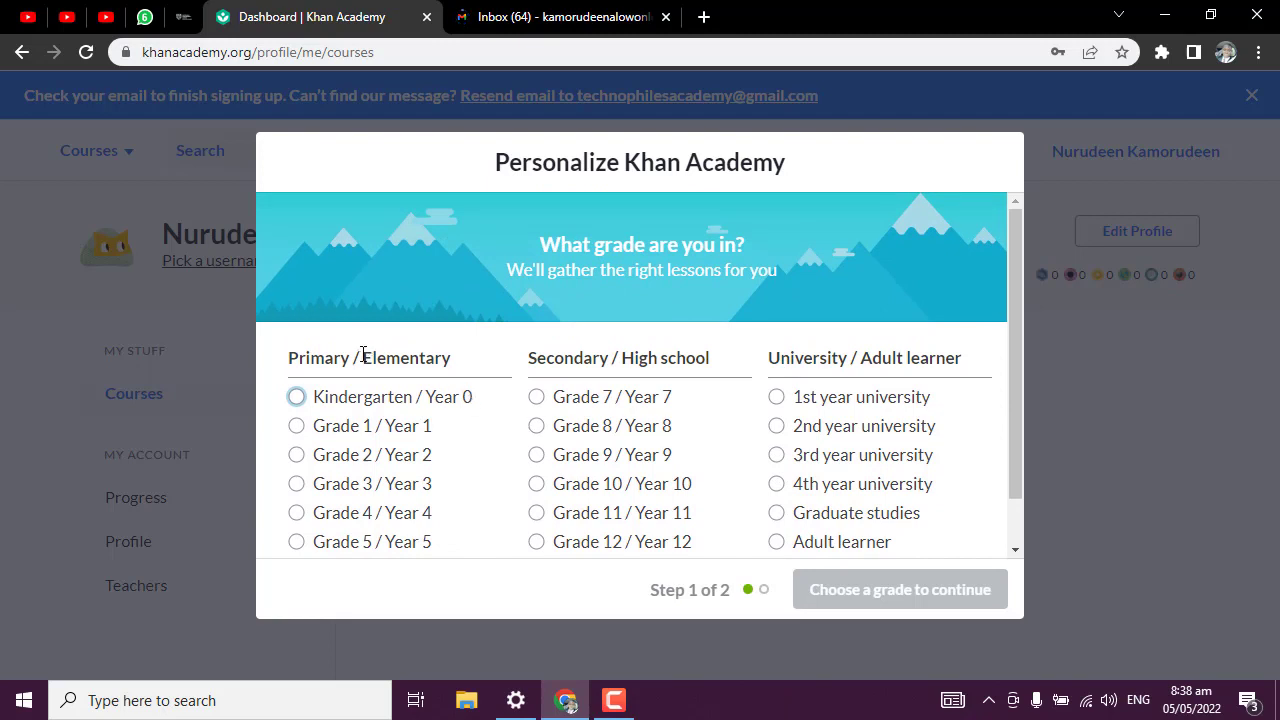
pyautogui.moveTo(363, 356); pyautogui.dragTo(470, 375)
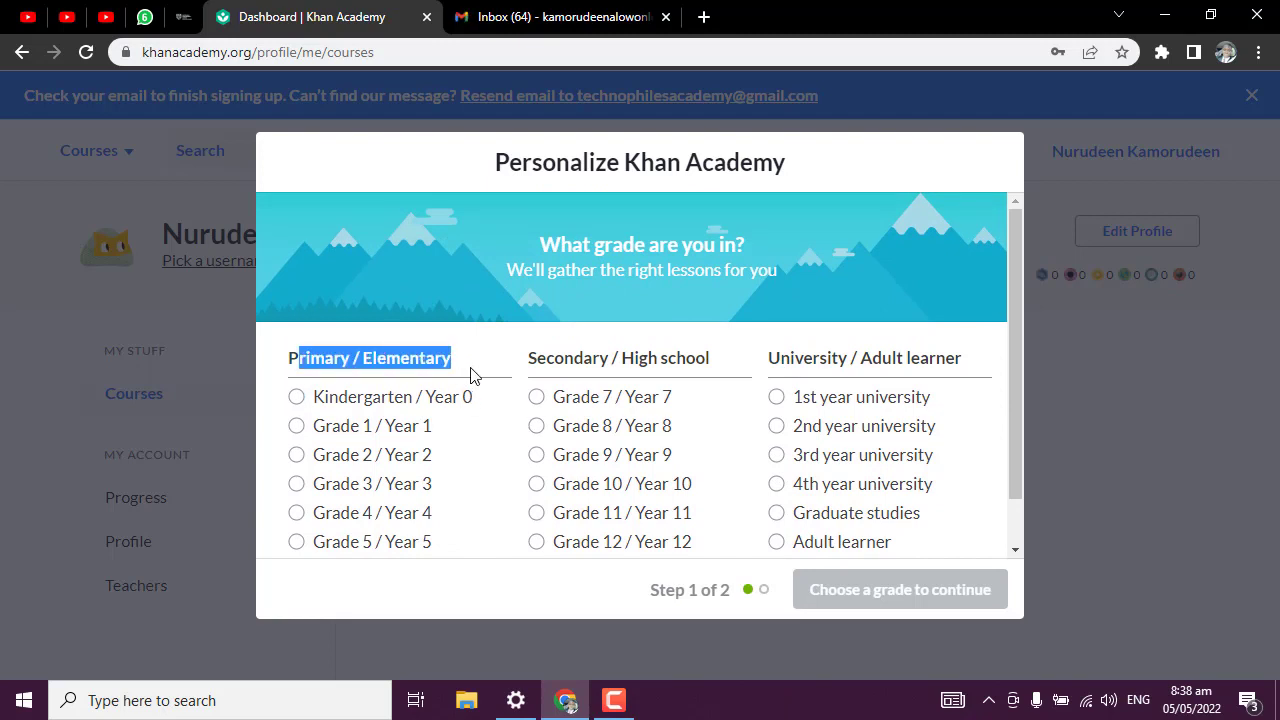
pyautogui.scroll(-1, 410, 430)
pyautogui.moveTo(533, 304); pyautogui.dragTo(964, 306)
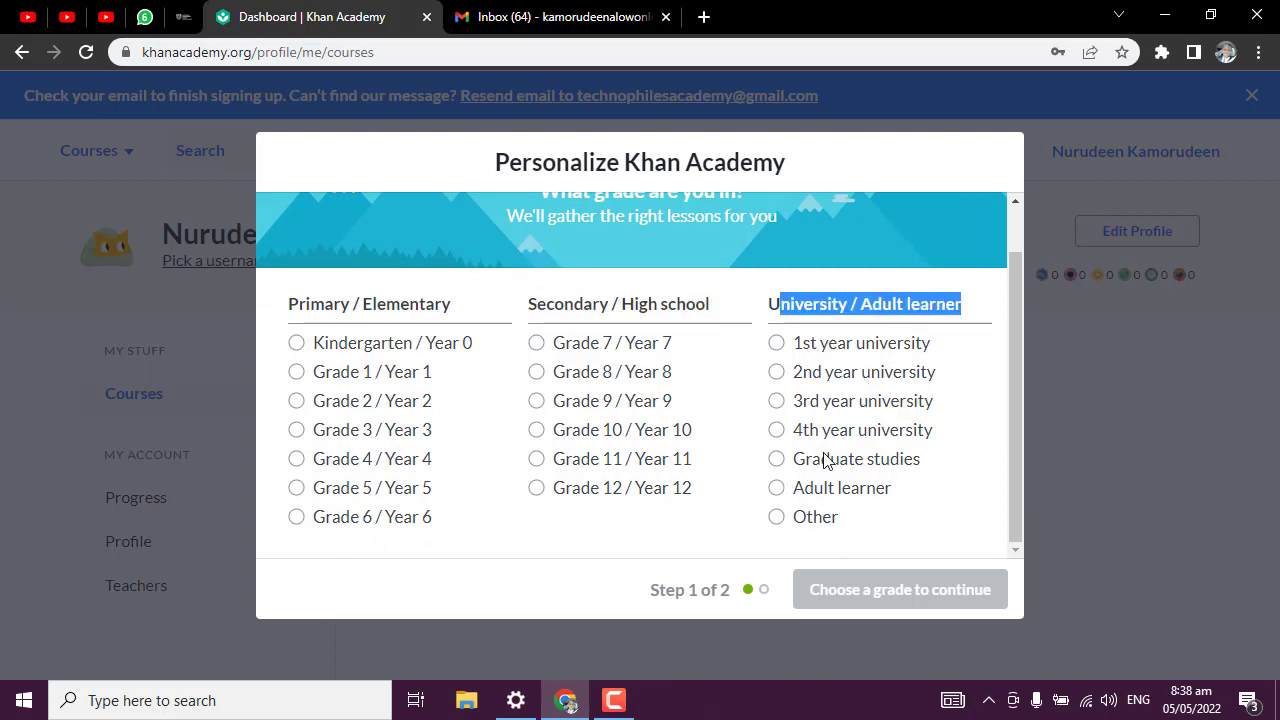
pyautogui.scroll(1, 825, 460)
pyautogui.scroll(-1, 815, 440)
pyautogui.scroll(1, 718, 357)
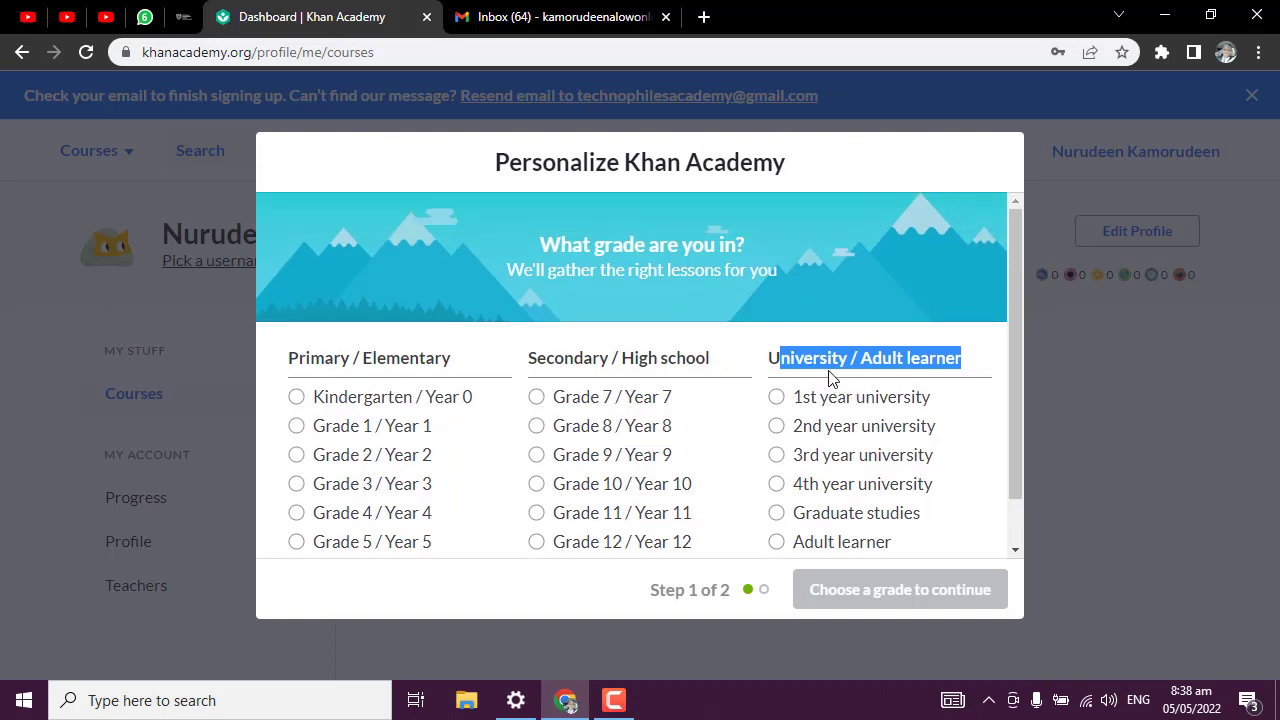
# Switch to the Gmail tab and show the list of signed-in Google accounts.
pyautogui.click(580, 14)
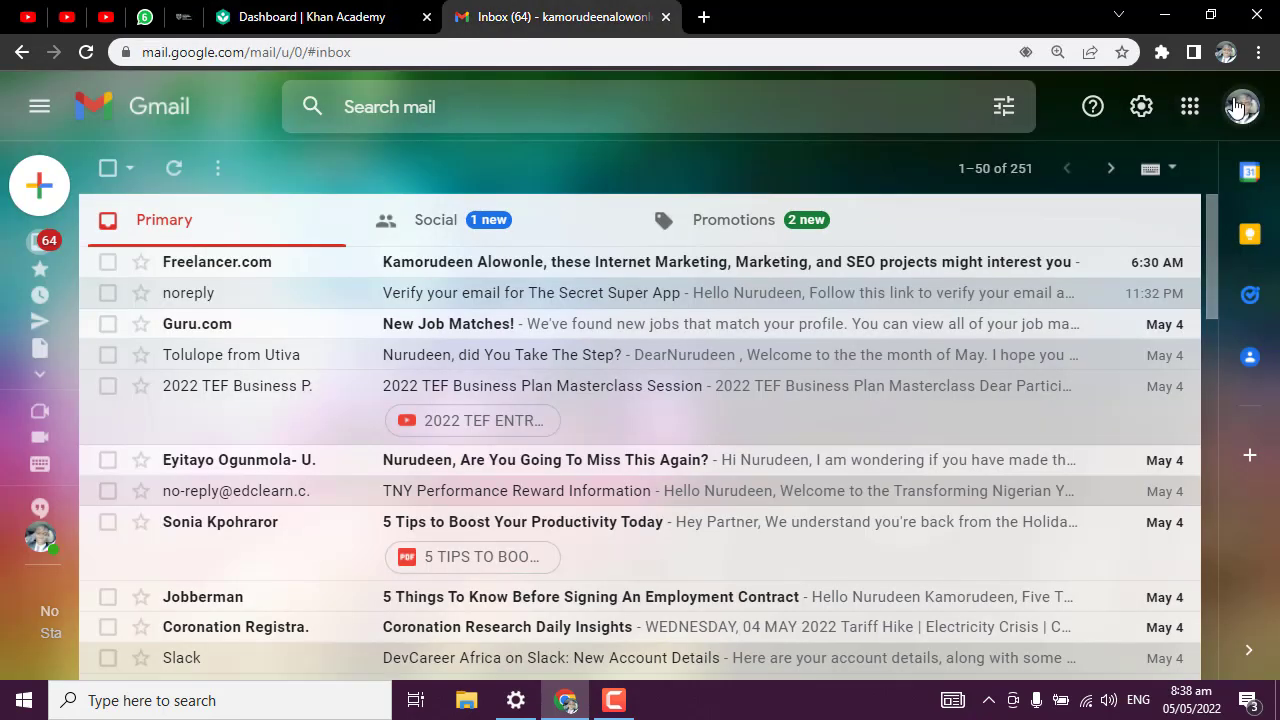
pyautogui.click(1243, 110)
pyautogui.scroll(-5, 1108, 297)
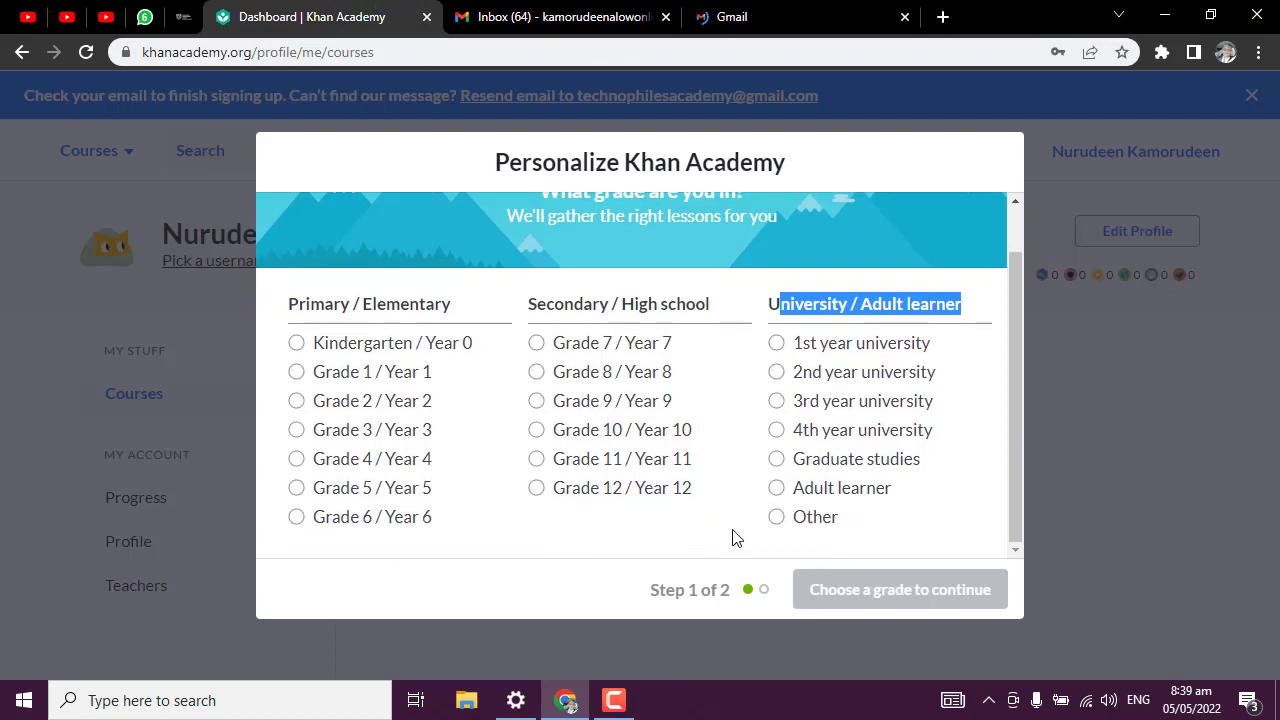
# Choose Other as the grade level and continue to course selection.
pyautogui.scroll(1, 731, 535)
pyautogui.scroll(-1, 705, 507)
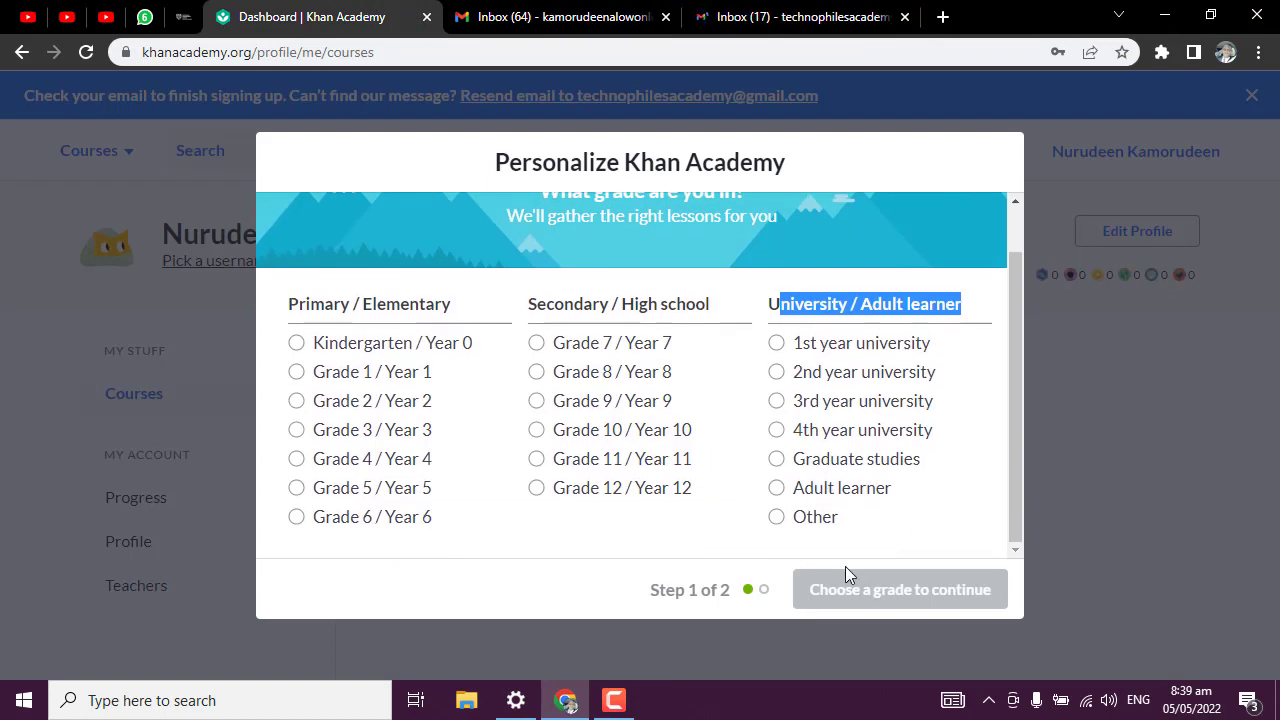
pyautogui.click(780, 517)
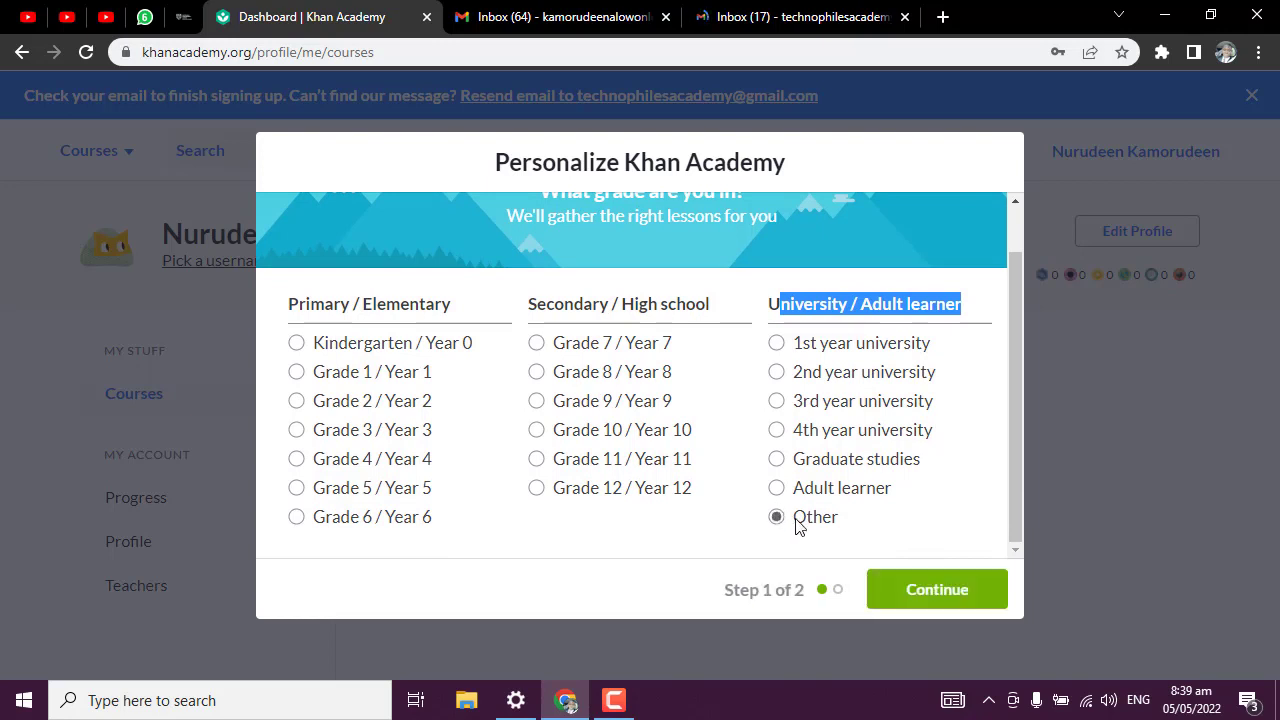
pyautogui.click(972, 607)
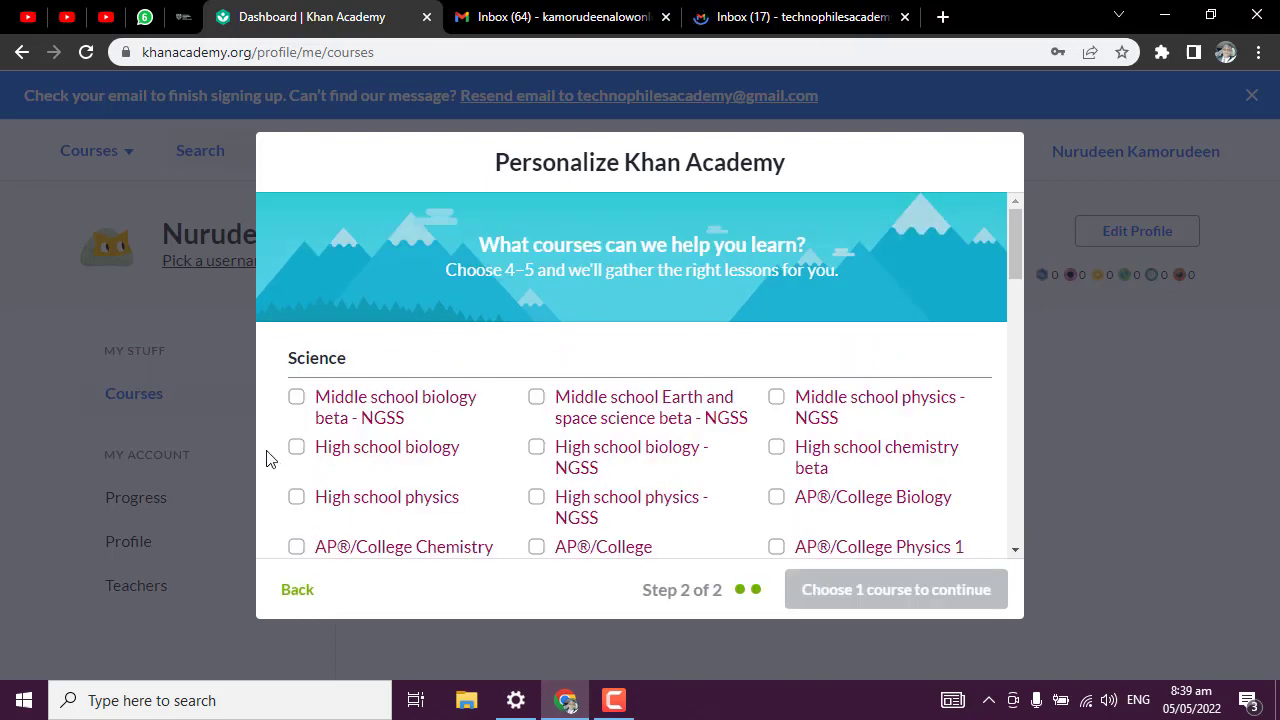
# Scroll through the course list down to the Computing section.
pyautogui.scroll(-3, 334, 414)
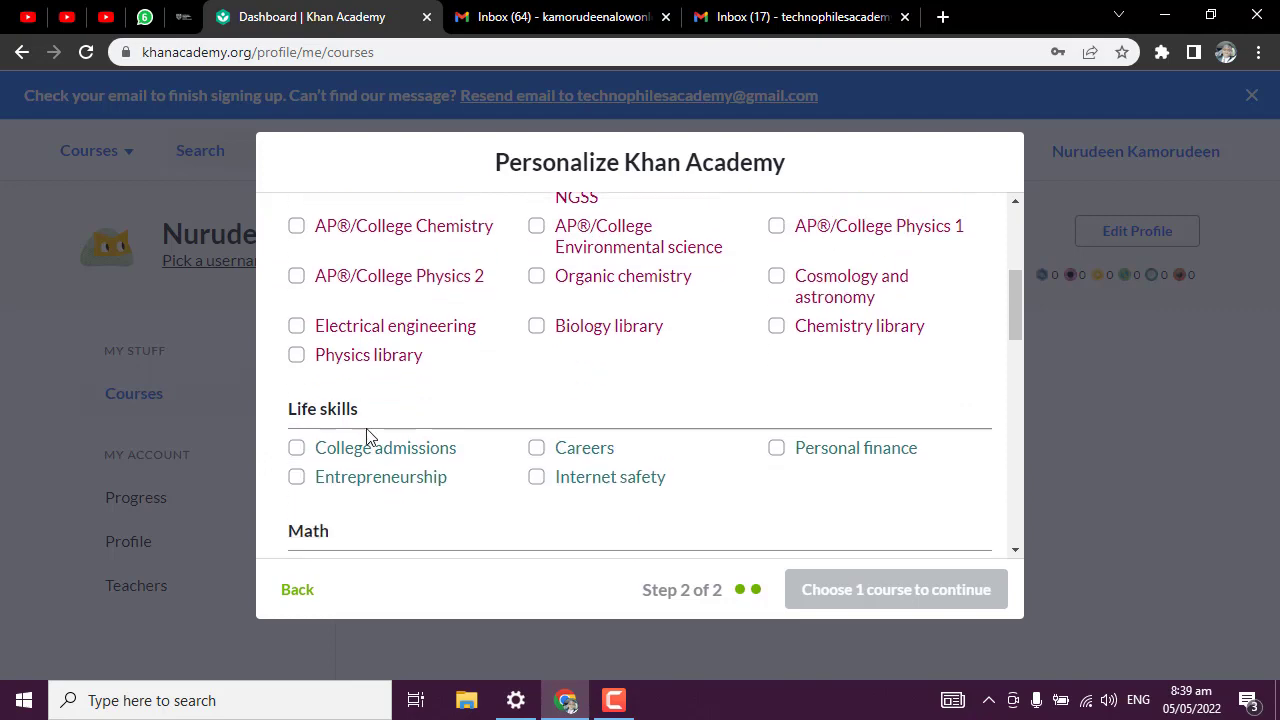
pyautogui.scroll(-2, 370, 430)
pyautogui.scroll(5, 372, 429)
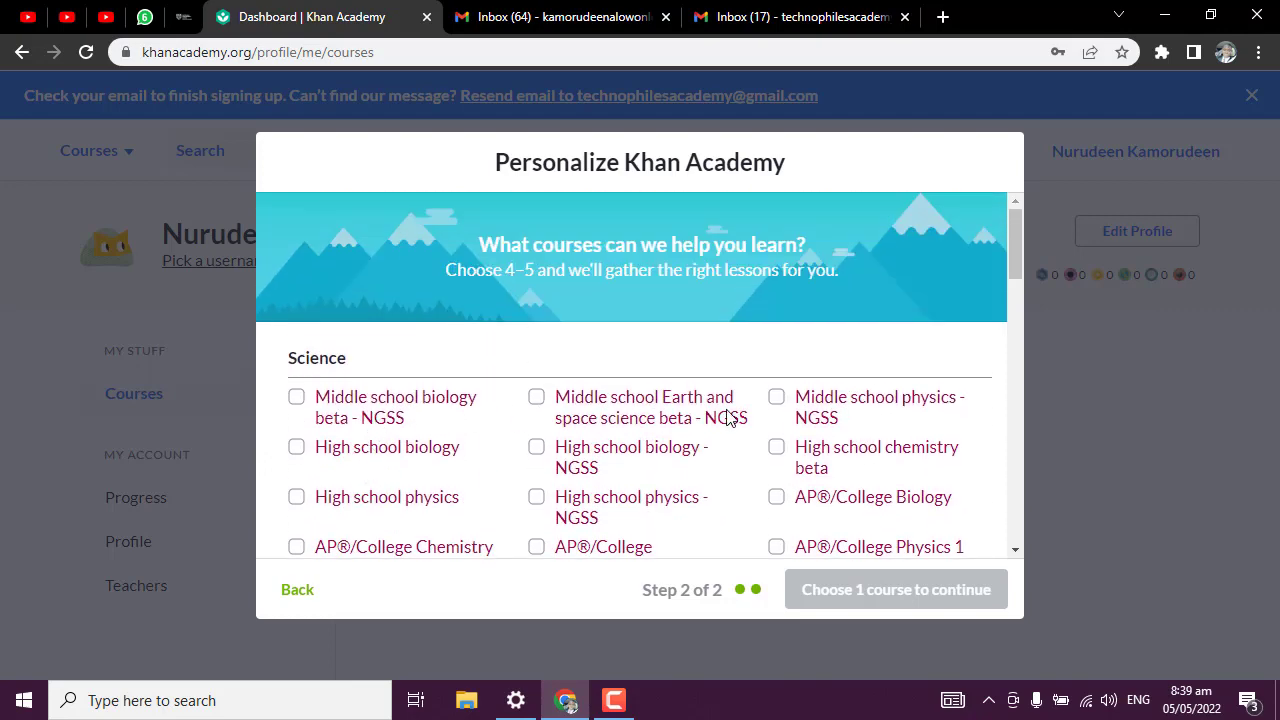
pyautogui.scroll(-6, 717, 437)
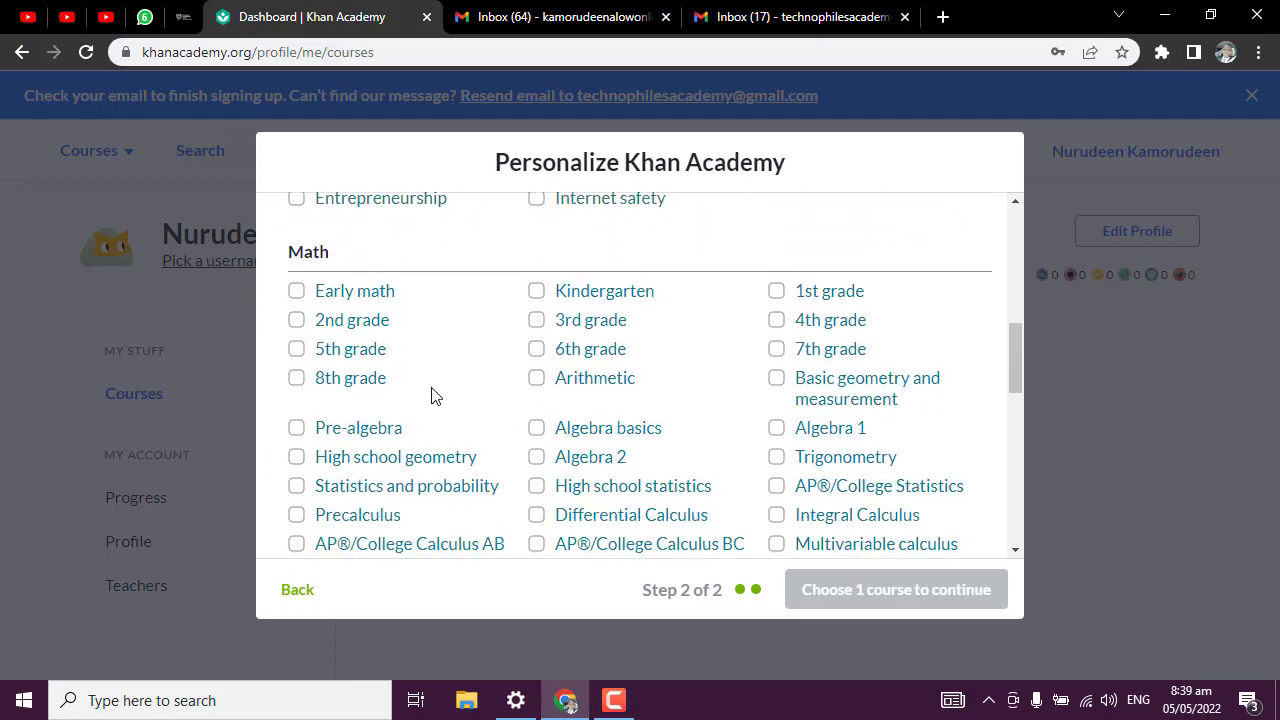
pyautogui.scroll(1, 405, 362)
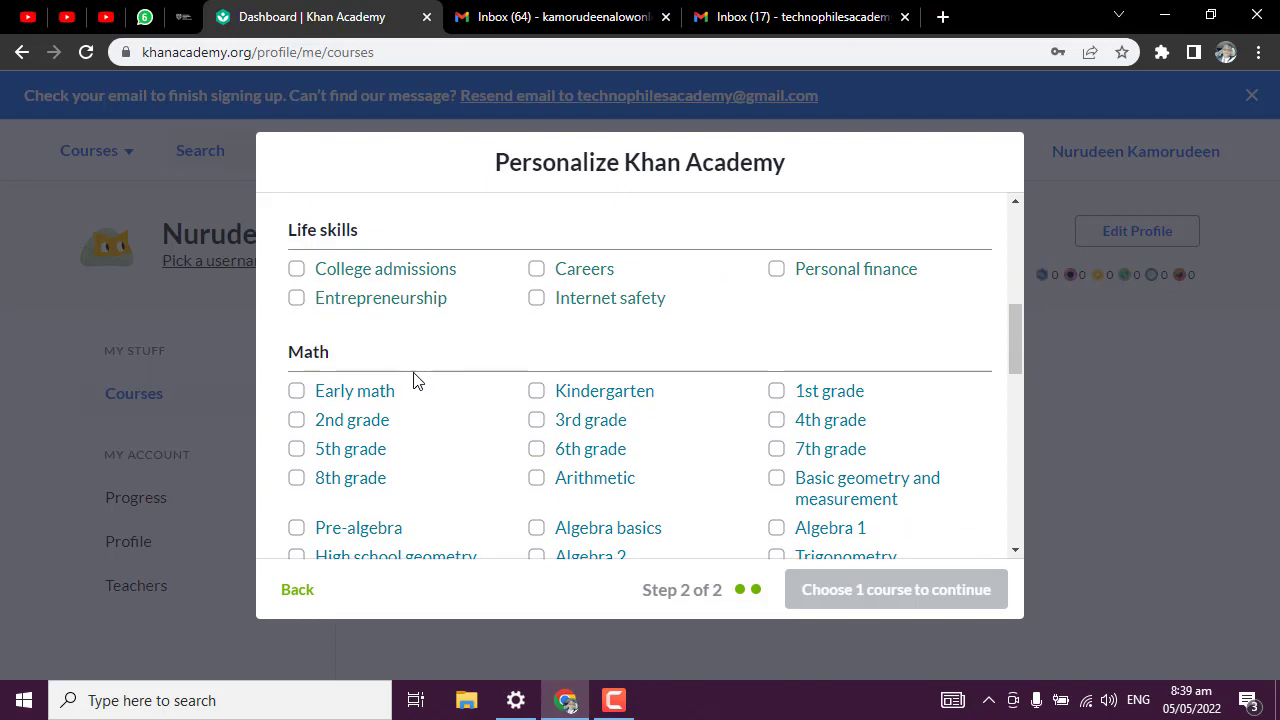
pyautogui.scroll(-3, 478, 432)
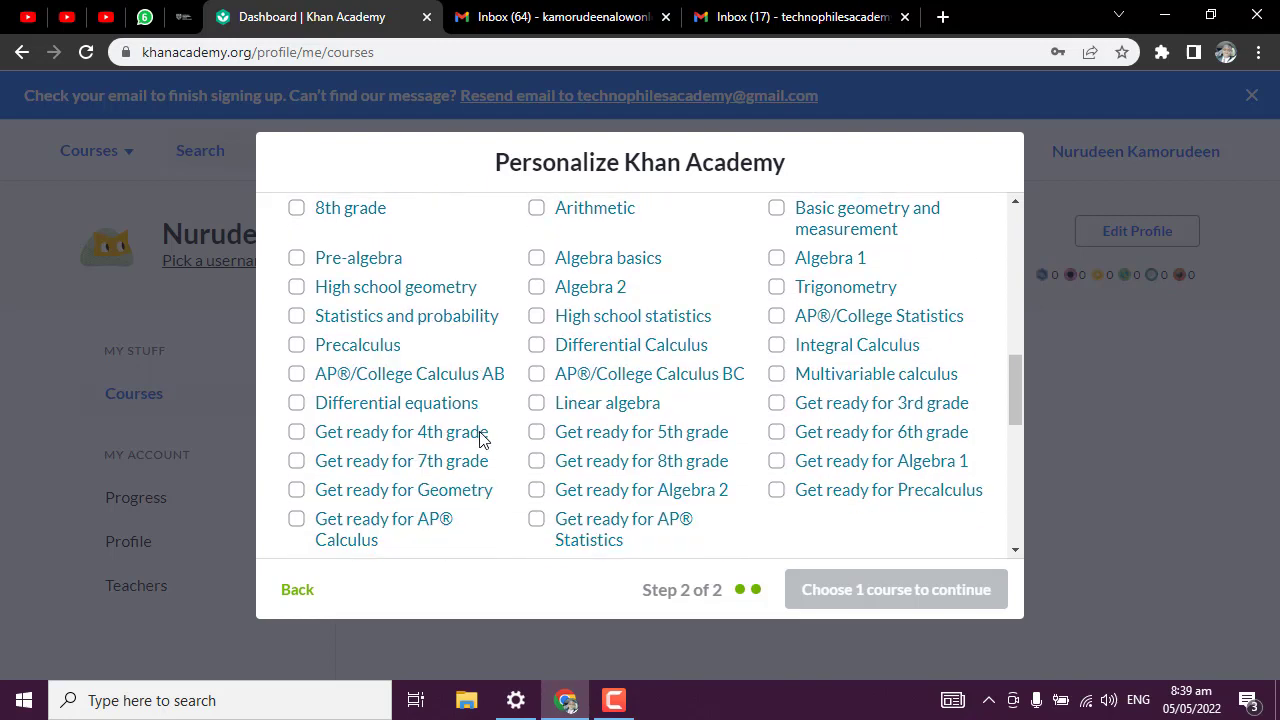
pyautogui.scroll(-4, 392, 425)
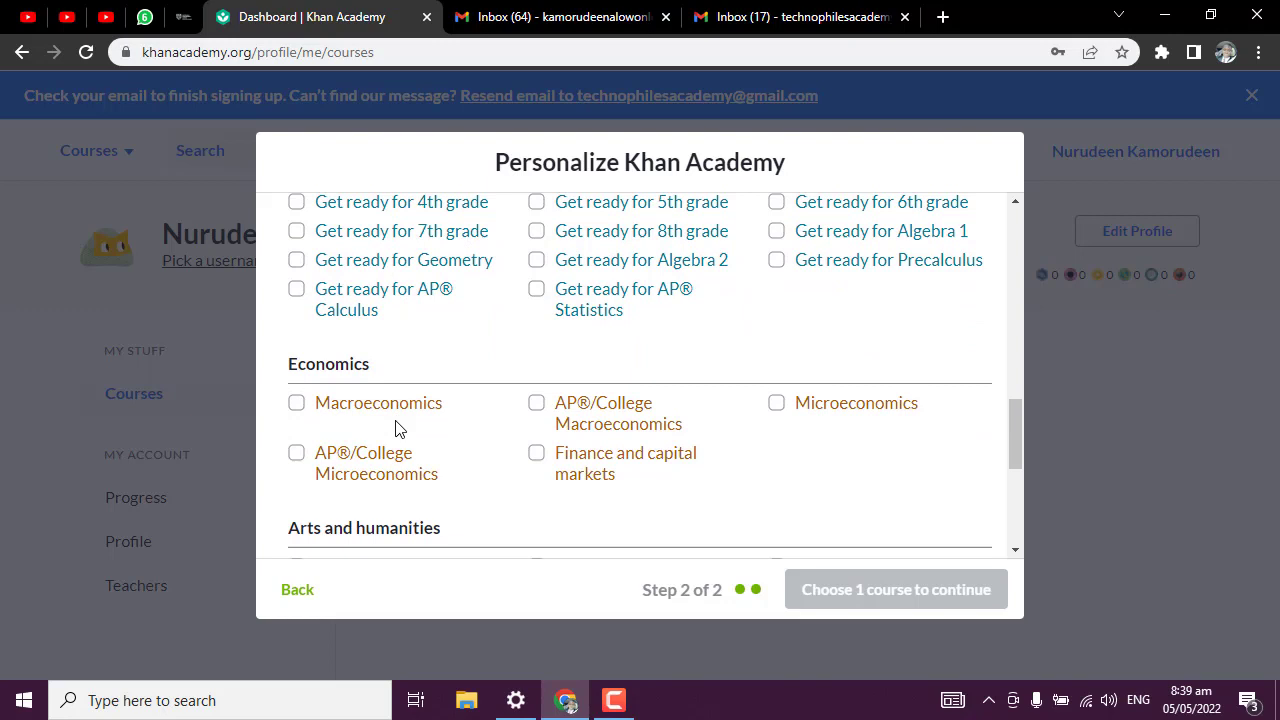
pyautogui.scroll(-2, 393, 440)
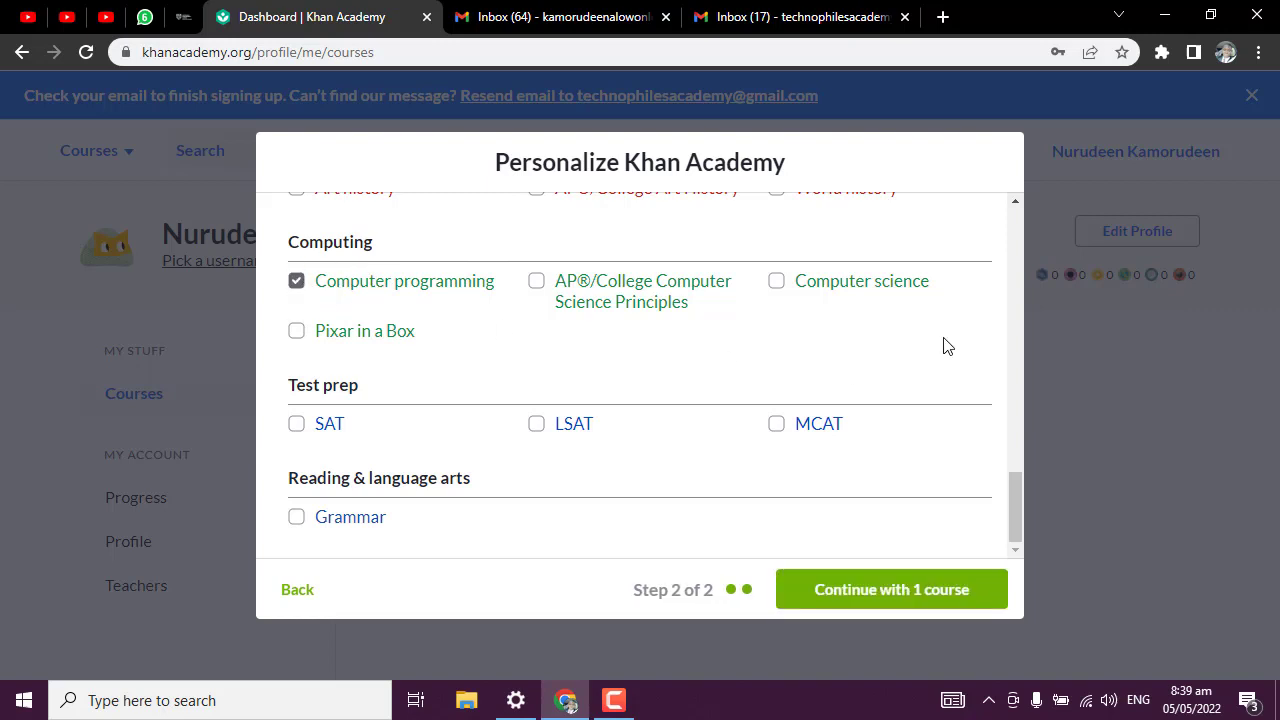
pyautogui.click(781, 284)
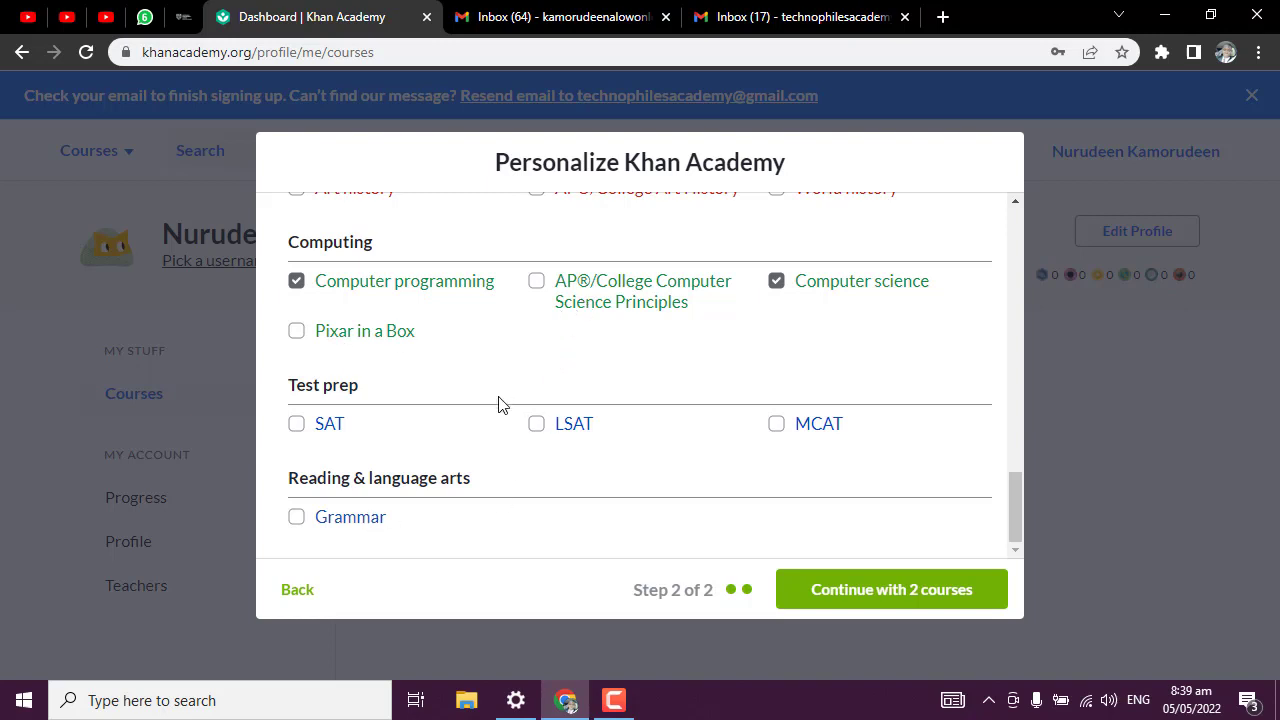
pyautogui.scroll(2, 727, 428)
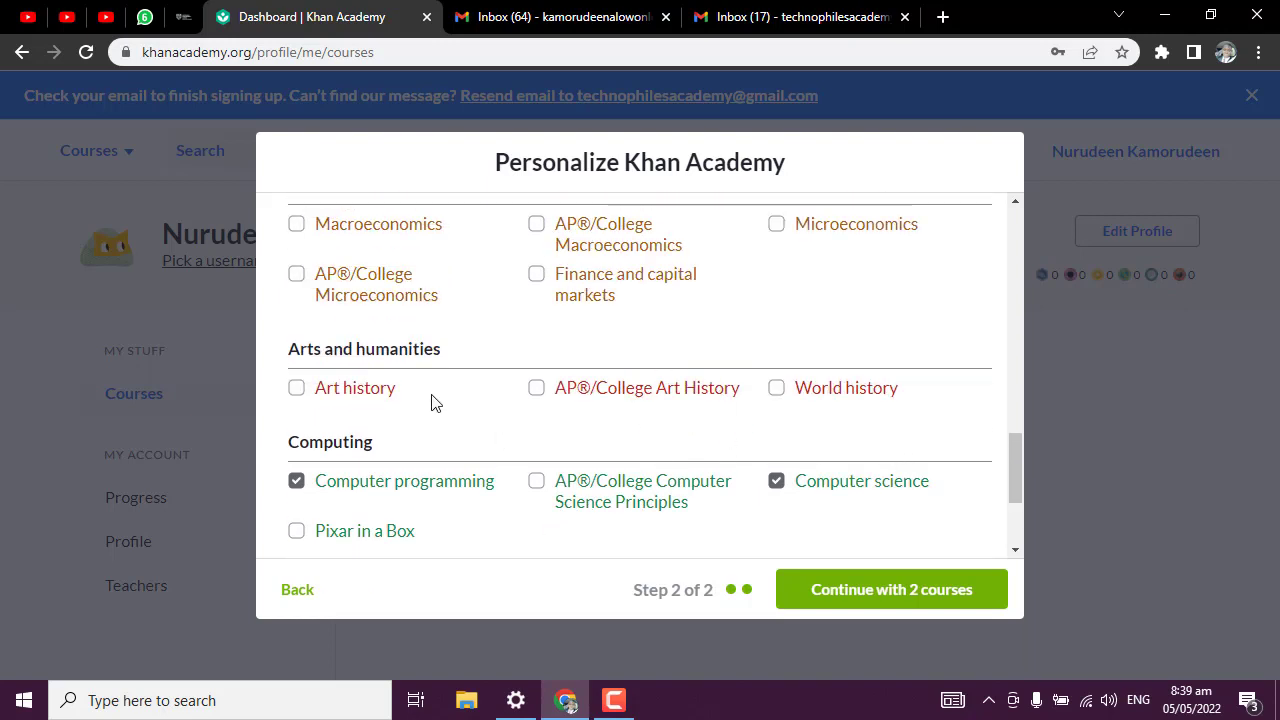
pyautogui.scroll(1, 433, 402)
pyautogui.scroll(2, 415, 385)
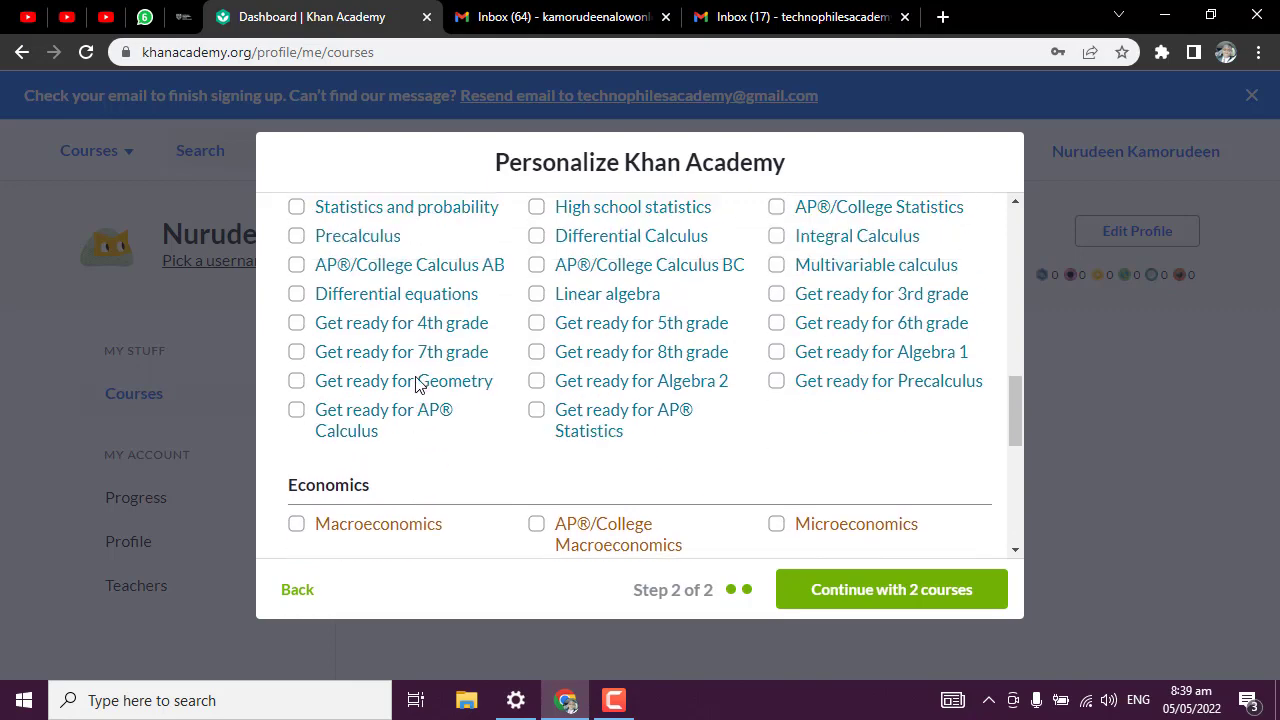
pyautogui.scroll(4, 424, 388)
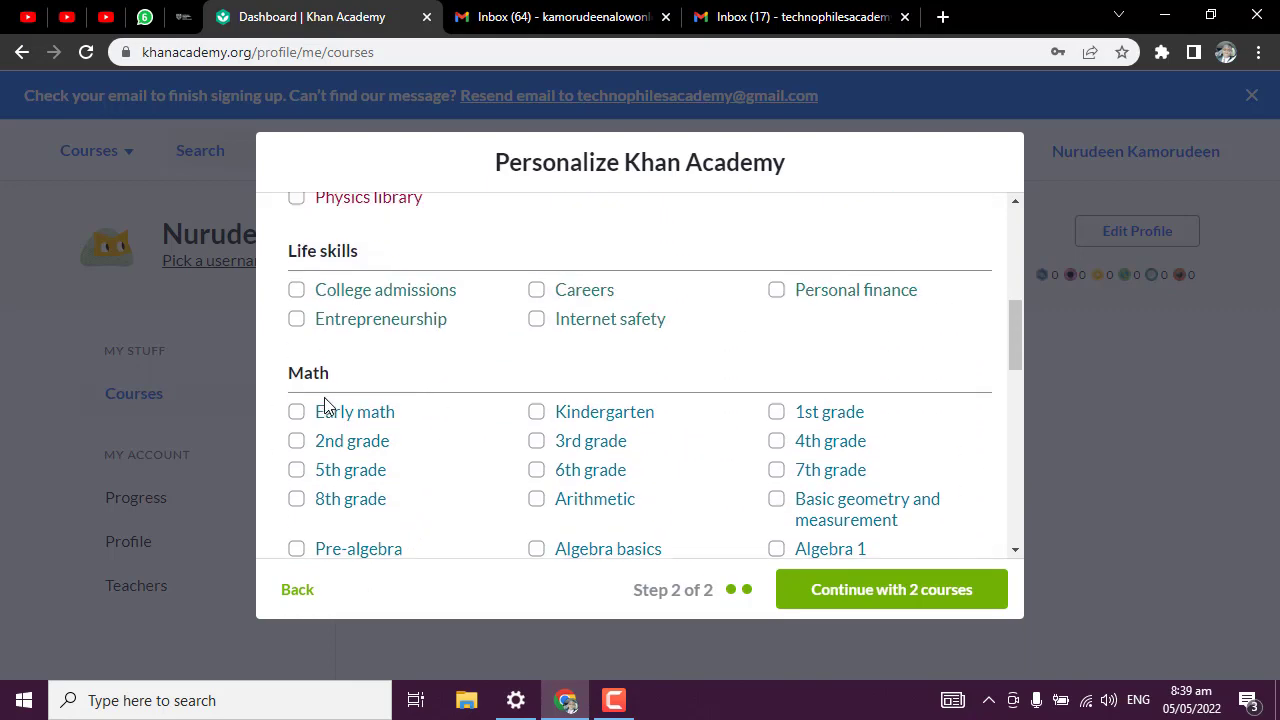
pyautogui.scroll(-2, 320, 414)
pyautogui.scroll(7, 429, 410)
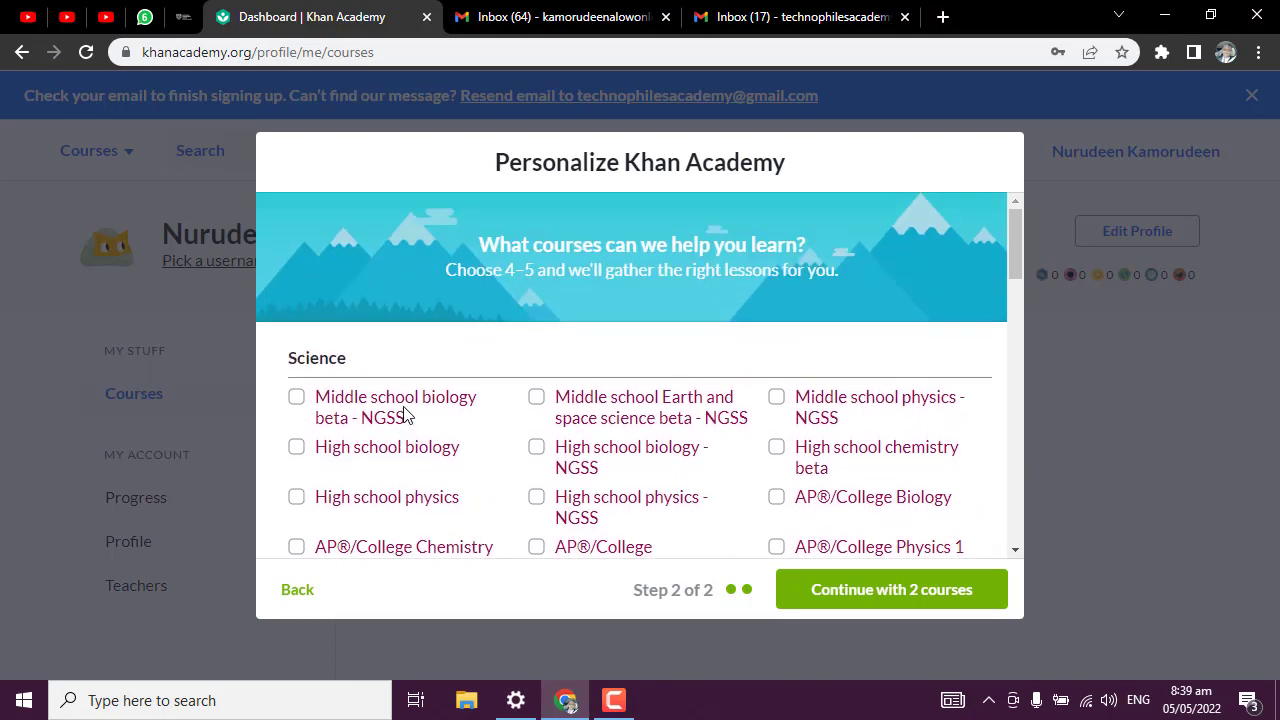
pyautogui.scroll(-1, 362, 383)
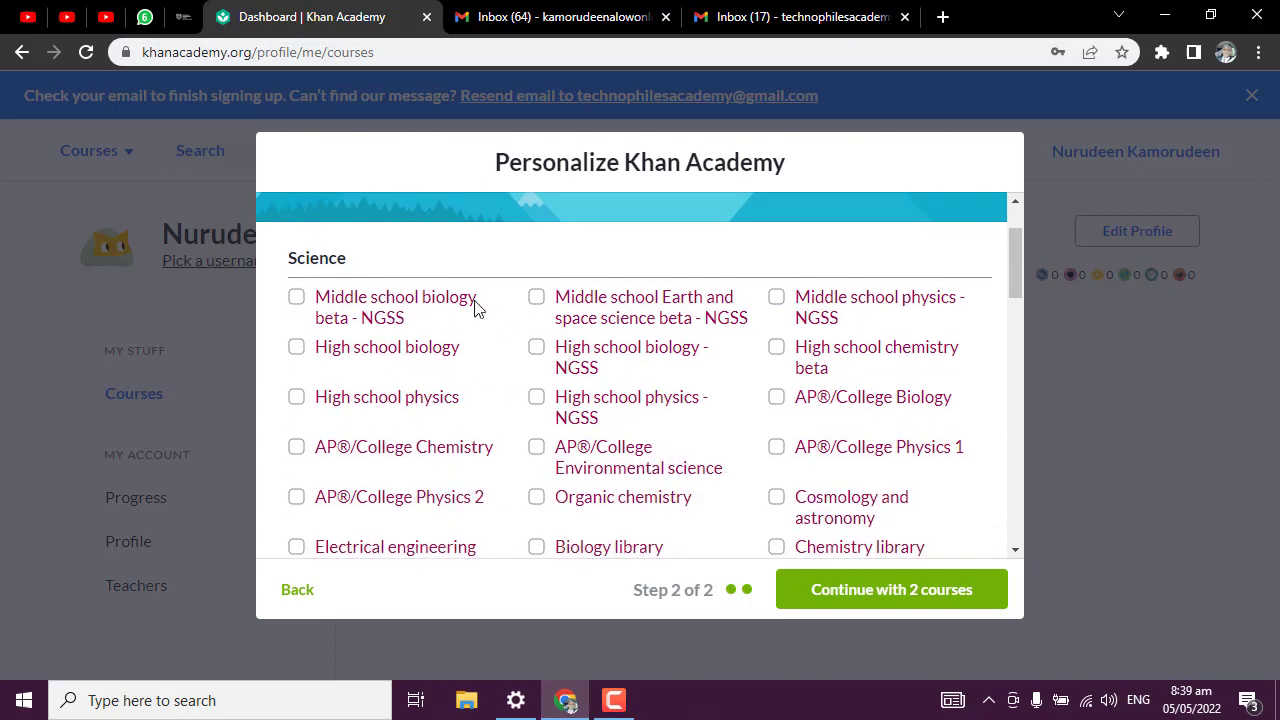
pyautogui.scroll(-1, 680, 325)
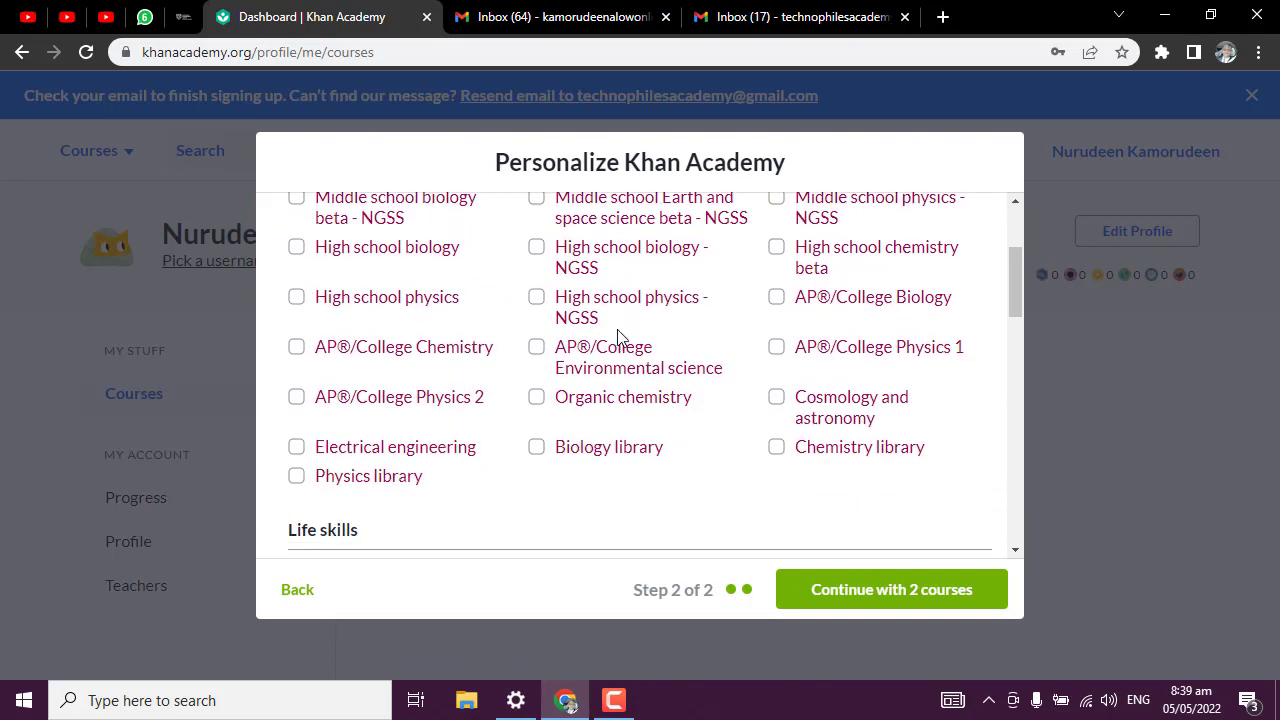
pyautogui.scroll(-12, 648, 343)
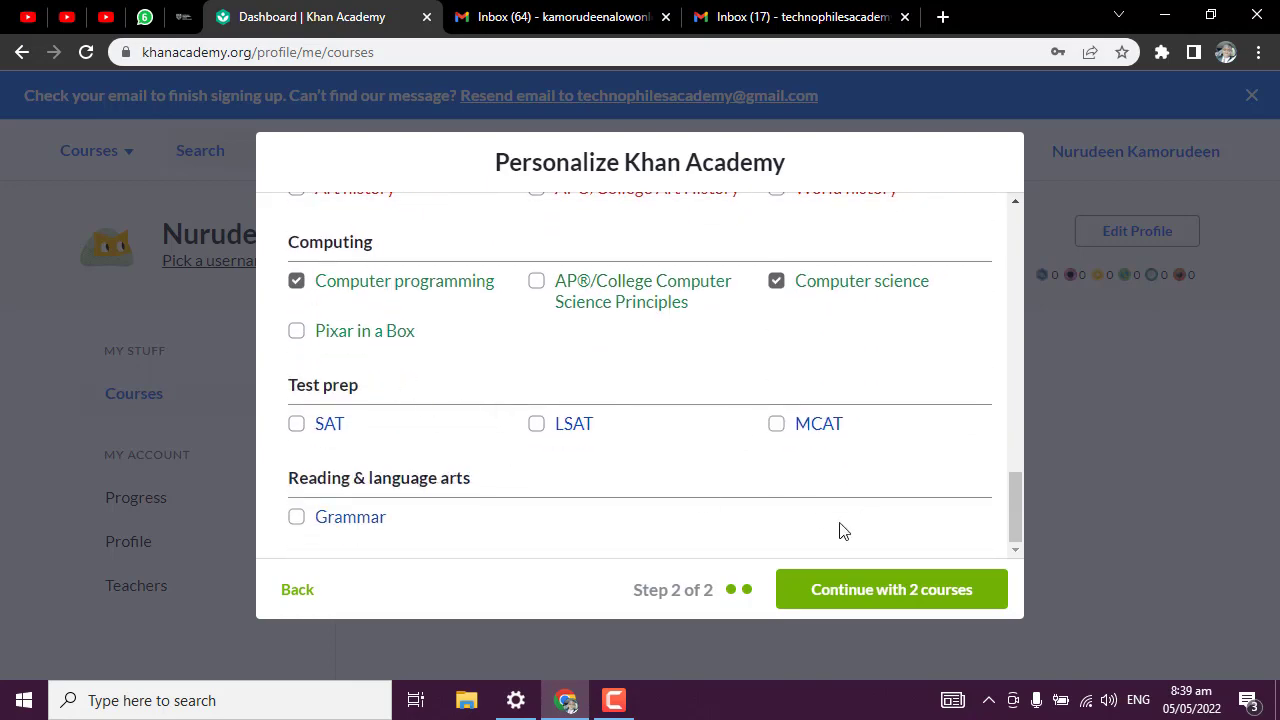
pyautogui.scroll(2, 551, 454)
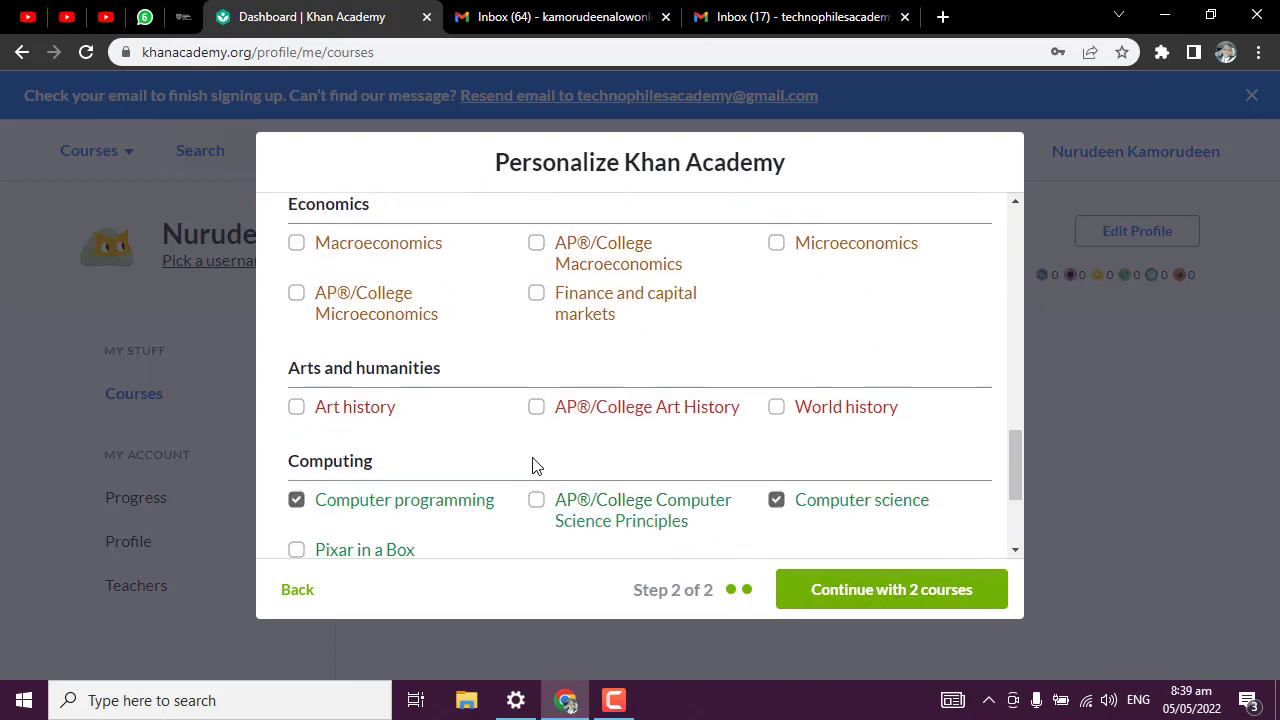
pyautogui.scroll(-2, 532, 465)
pyautogui.scroll(1, 531, 410)
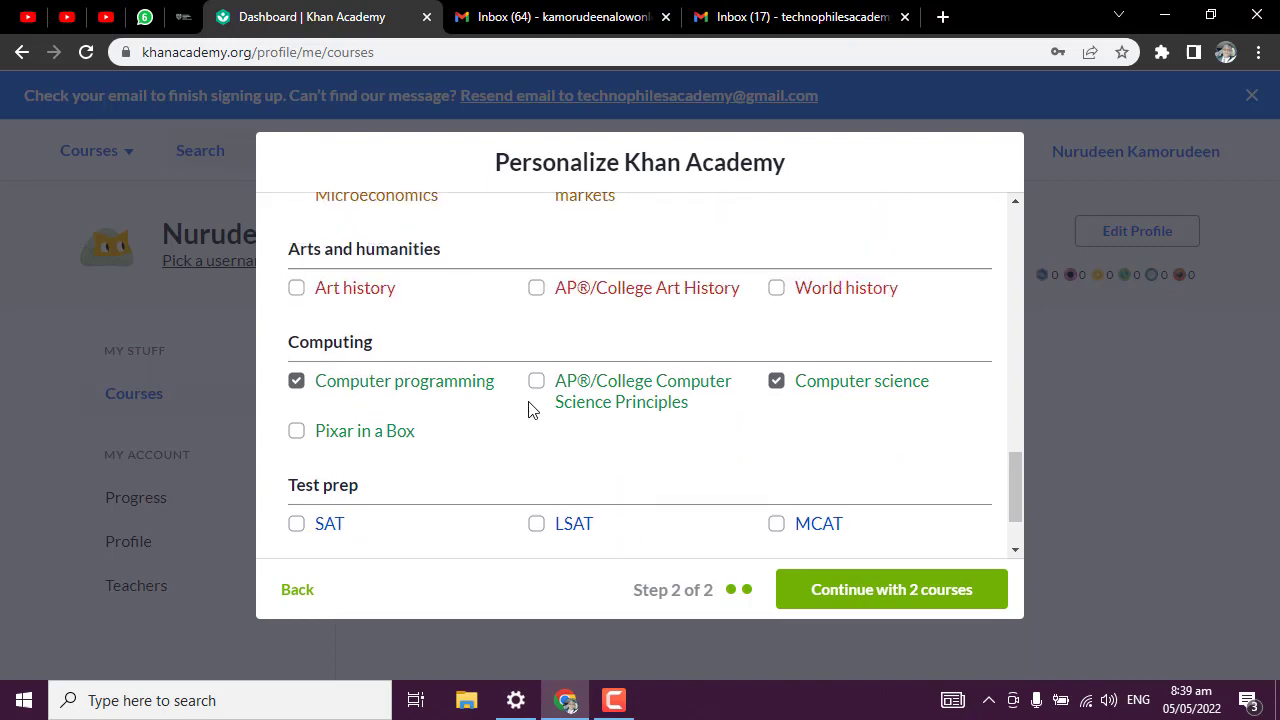
pyautogui.click(778, 383)
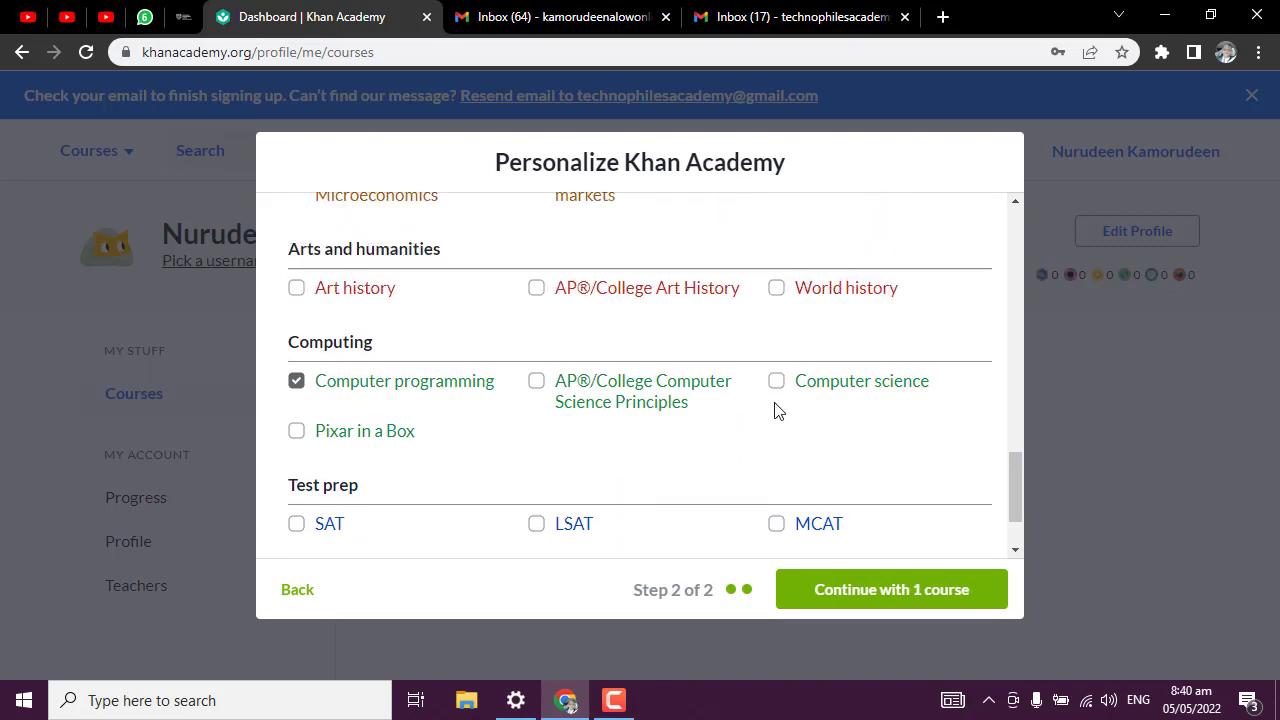
pyautogui.click(777, 381)
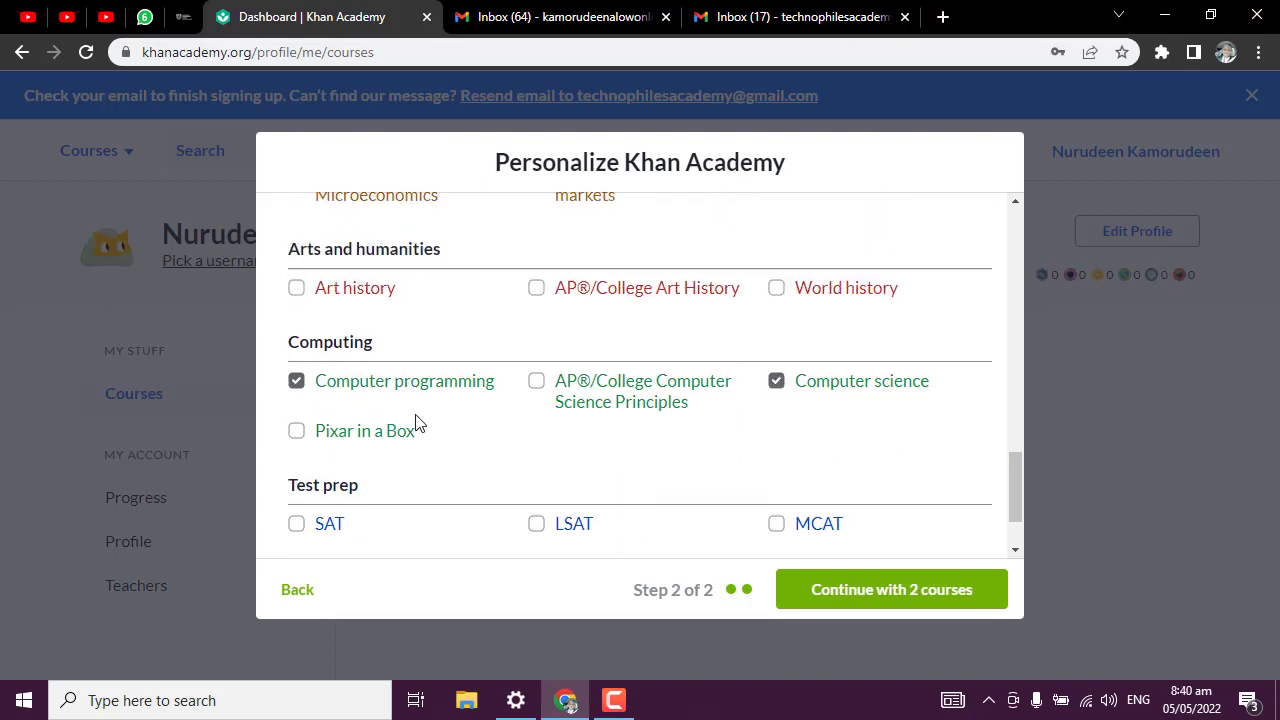
pyautogui.scroll(-1, 817, 534)
# Continue with the 2 courses, view the Computer science page, then return to My courses.
pyautogui.click(863, 591)
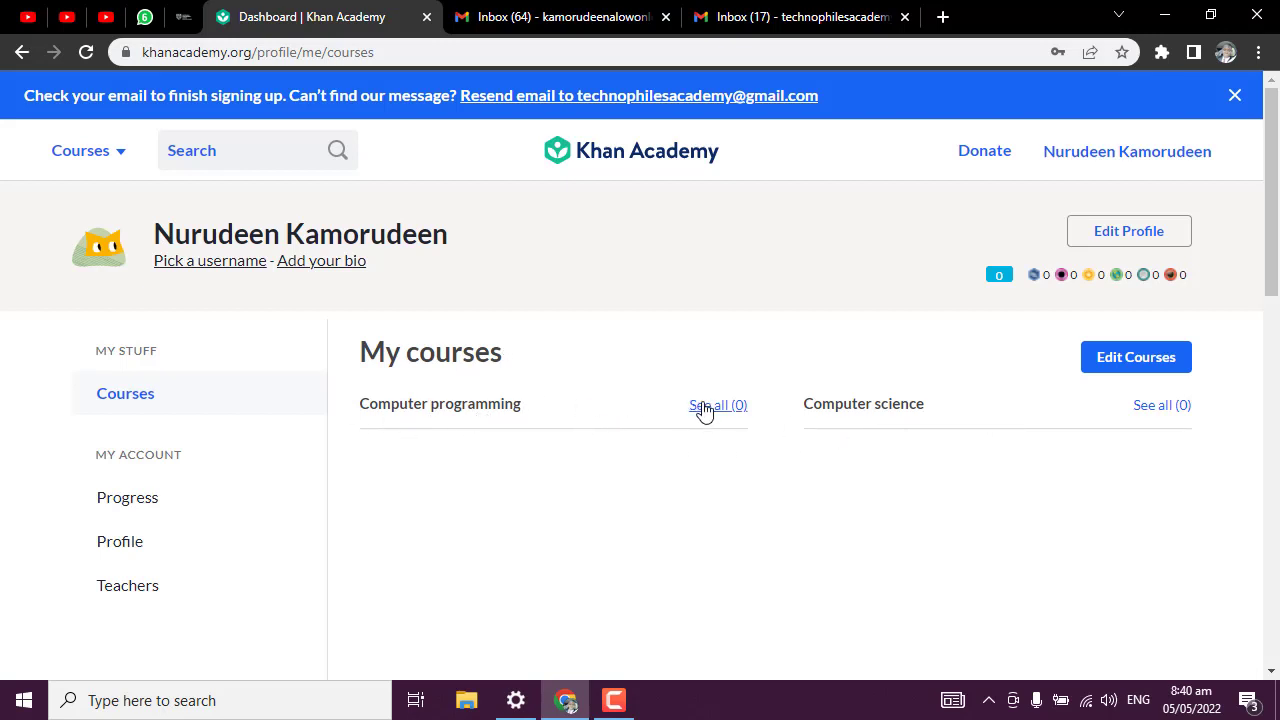
pyautogui.click(1160, 406)
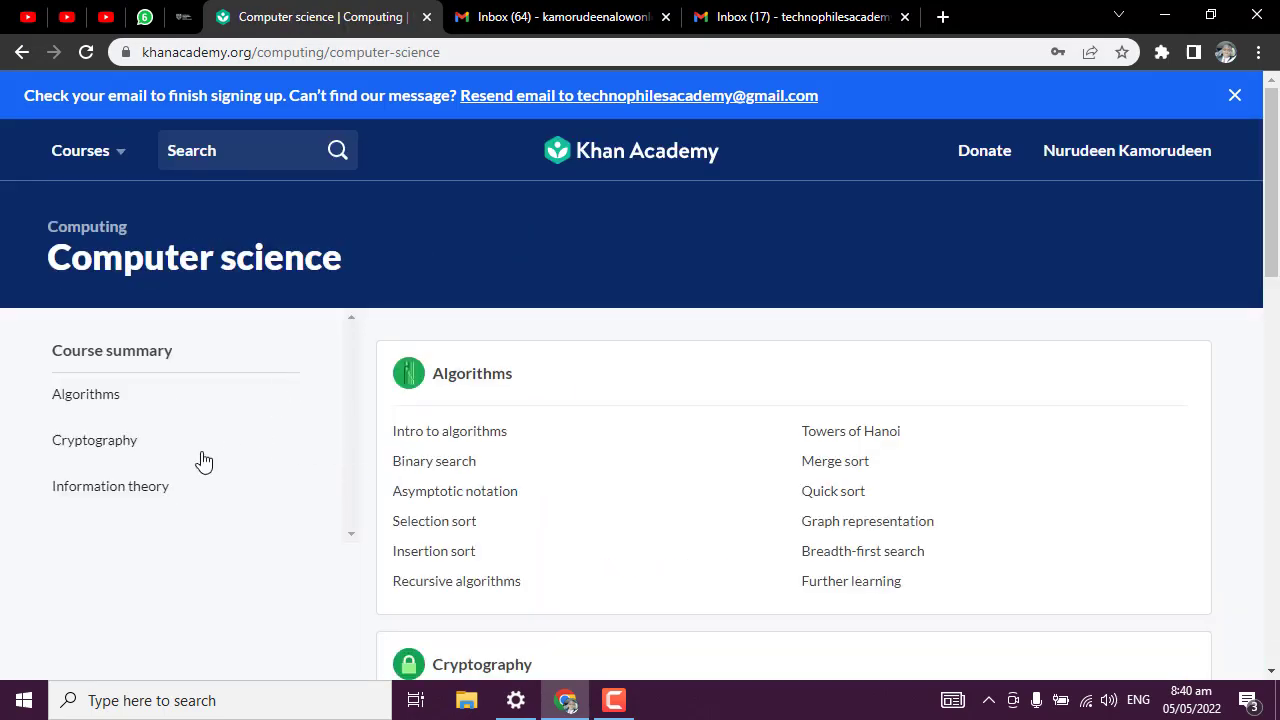
pyautogui.scroll(-3, 429, 463)
pyautogui.scroll(3, 497, 466)
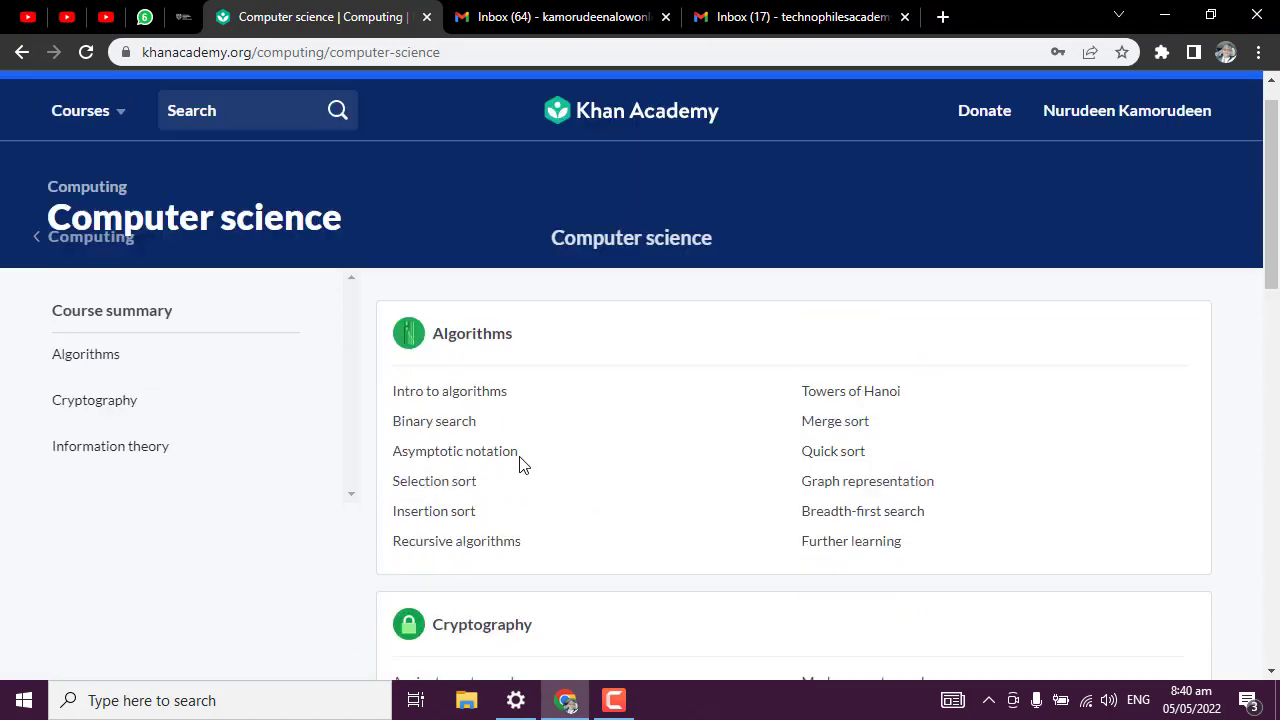
pyautogui.scroll(1, 500, 430)
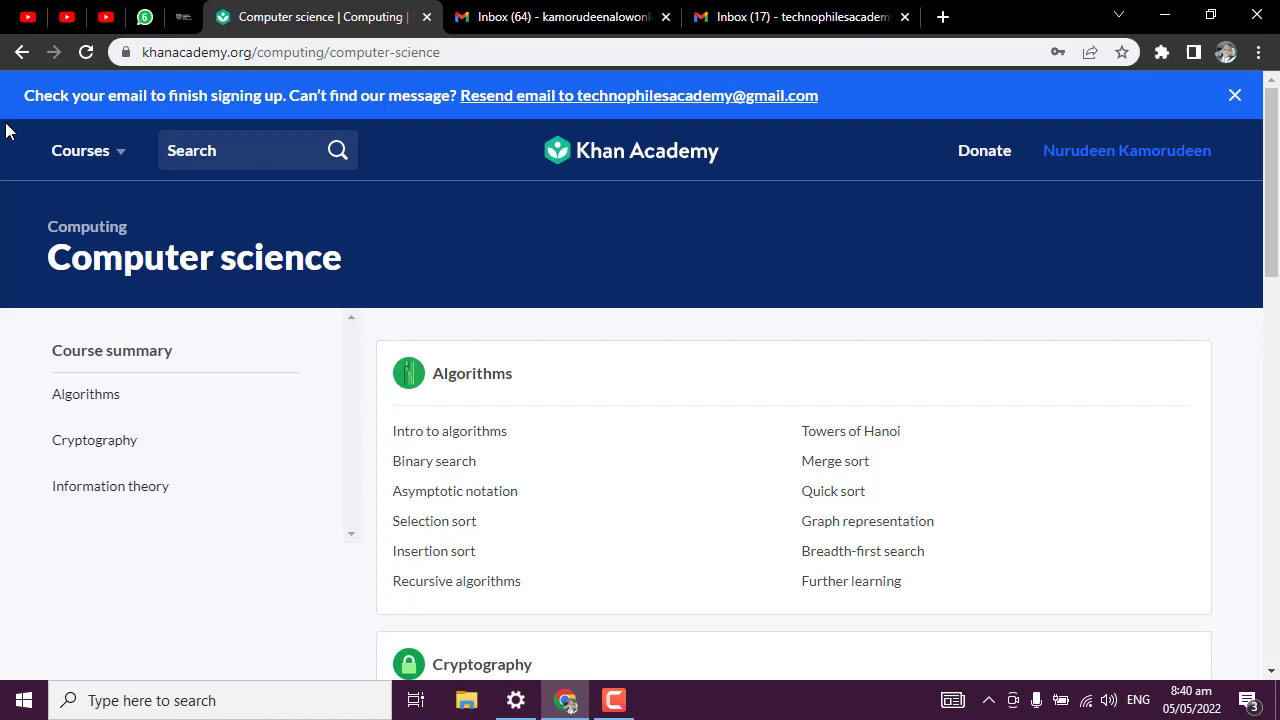
pyautogui.click(21, 52)
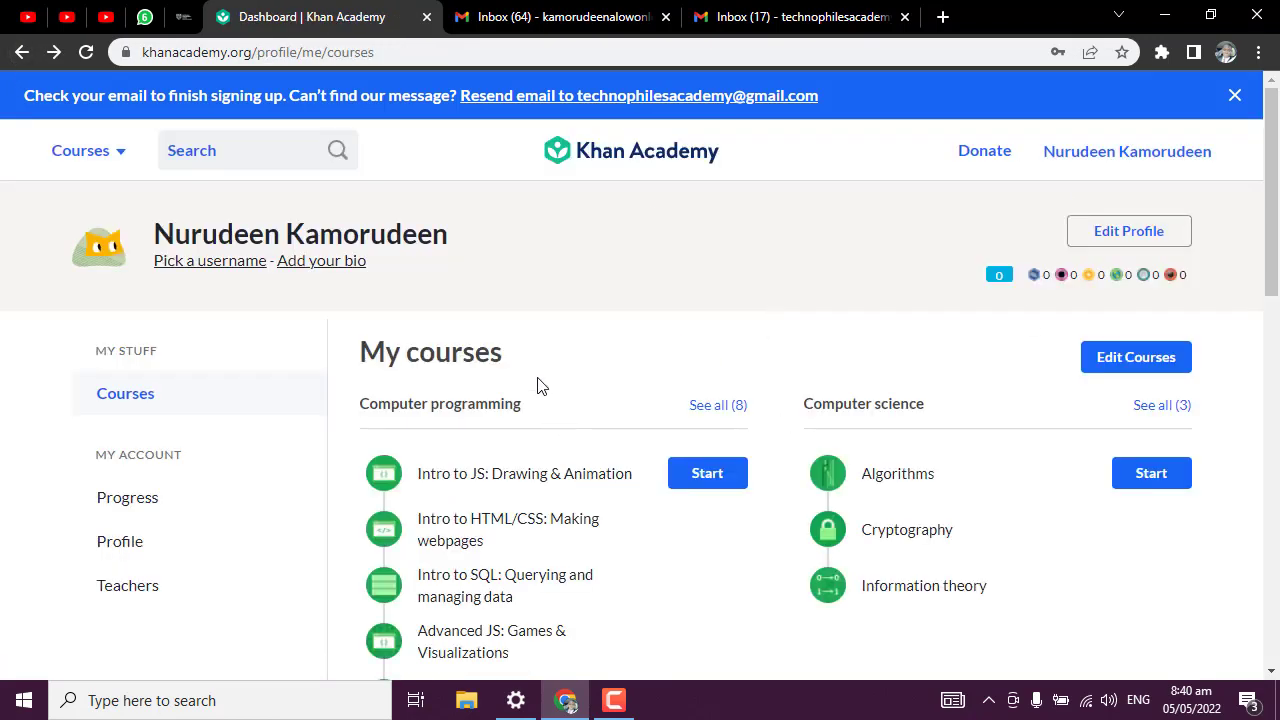
# Open 'See all (8)' for Computer programming and browse its units through SQL basics.
pyautogui.click(727, 412)
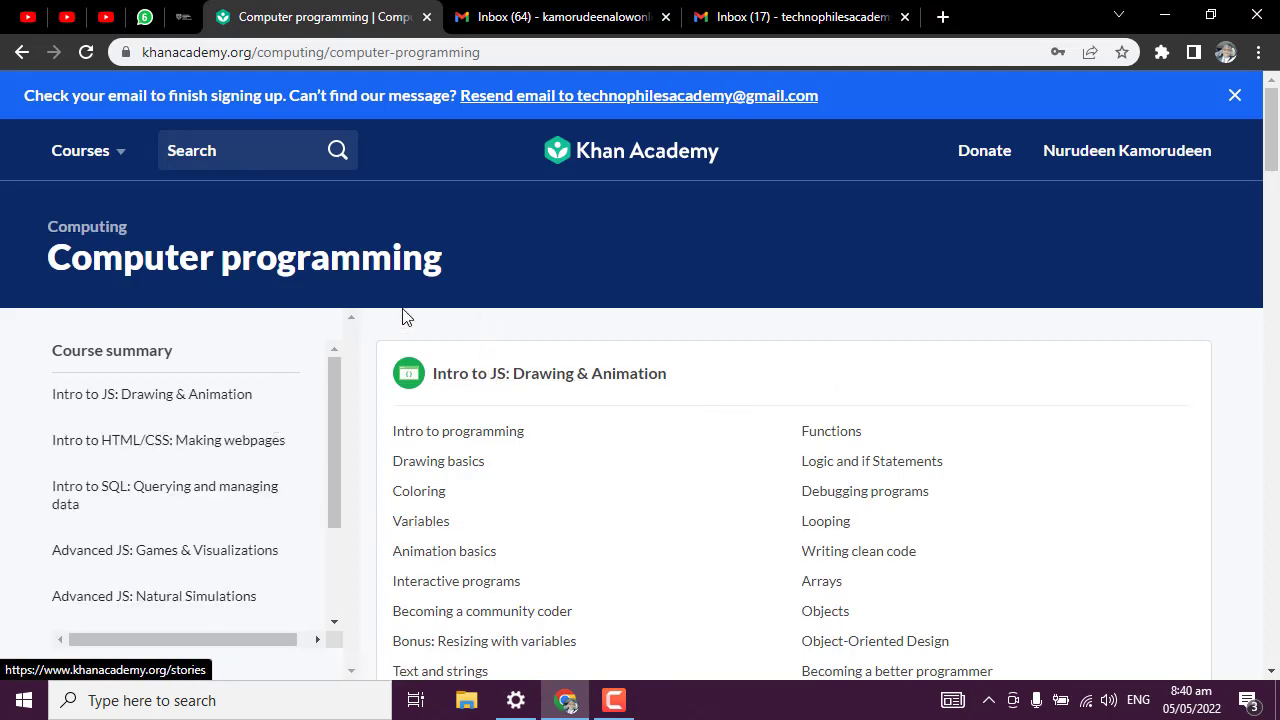
pyautogui.scroll(-3, 233, 455)
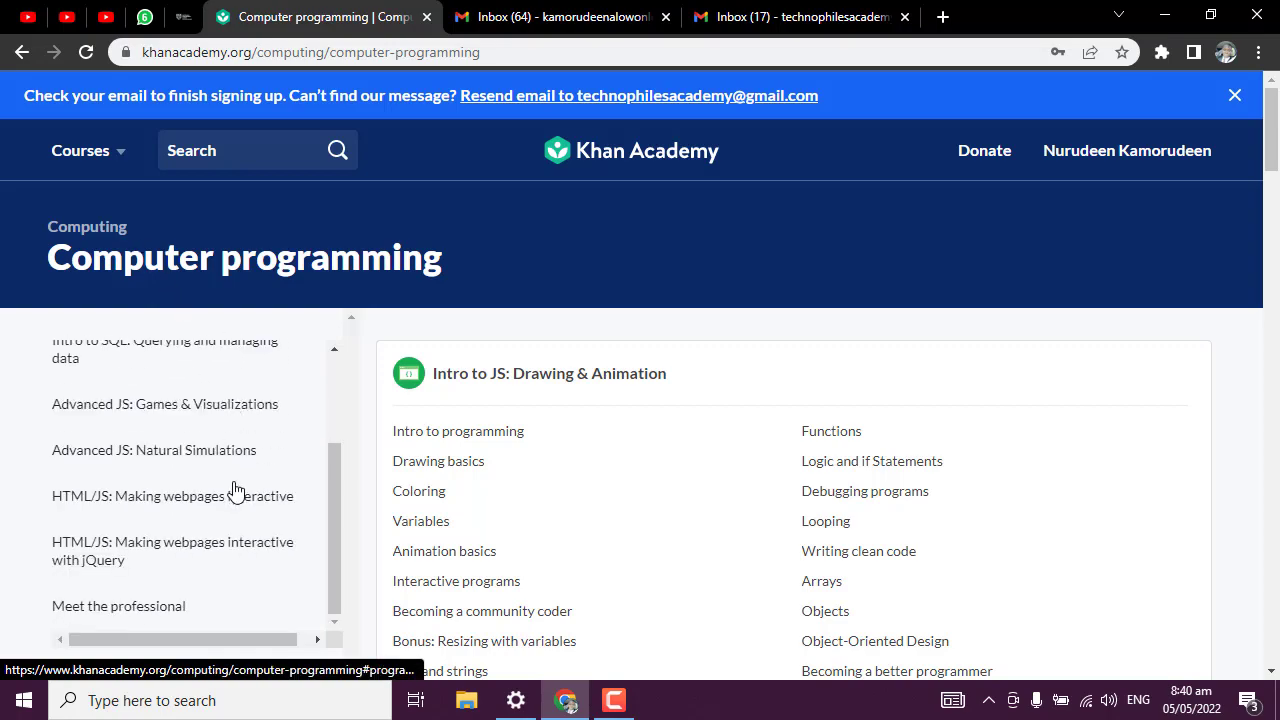
pyautogui.scroll(-6, 337, 491)
pyautogui.scroll(6, 400, 508)
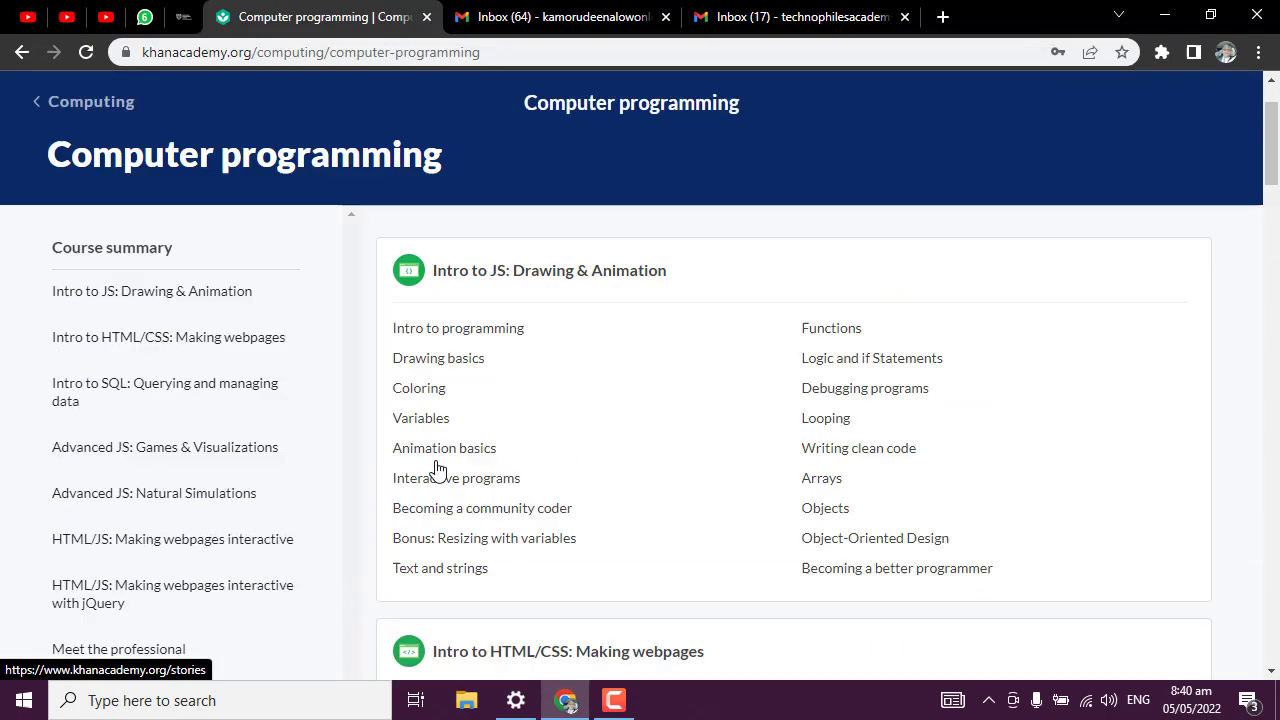
pyautogui.scroll(-3, 443, 466)
pyautogui.scroll(-4, 420, 471)
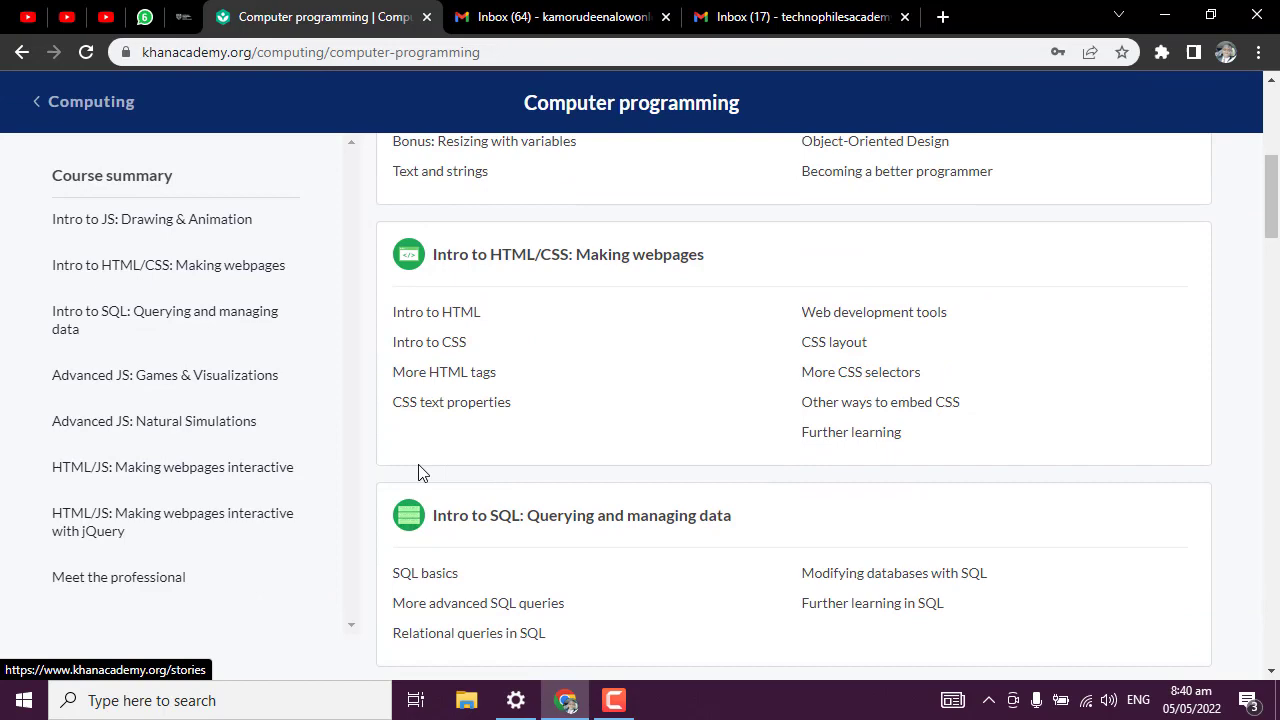
pyautogui.scroll(7, 420, 471)
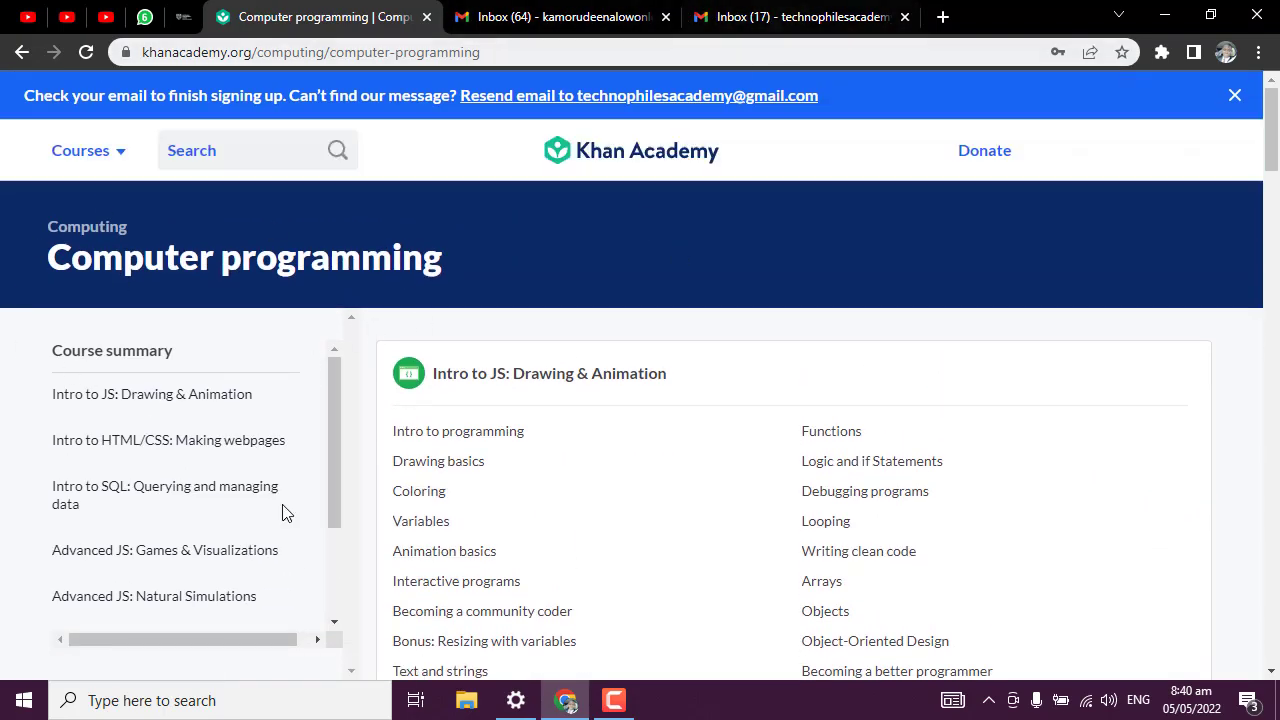
pyautogui.scroll(-3, 283, 511)
pyautogui.scroll(-3, 514, 406)
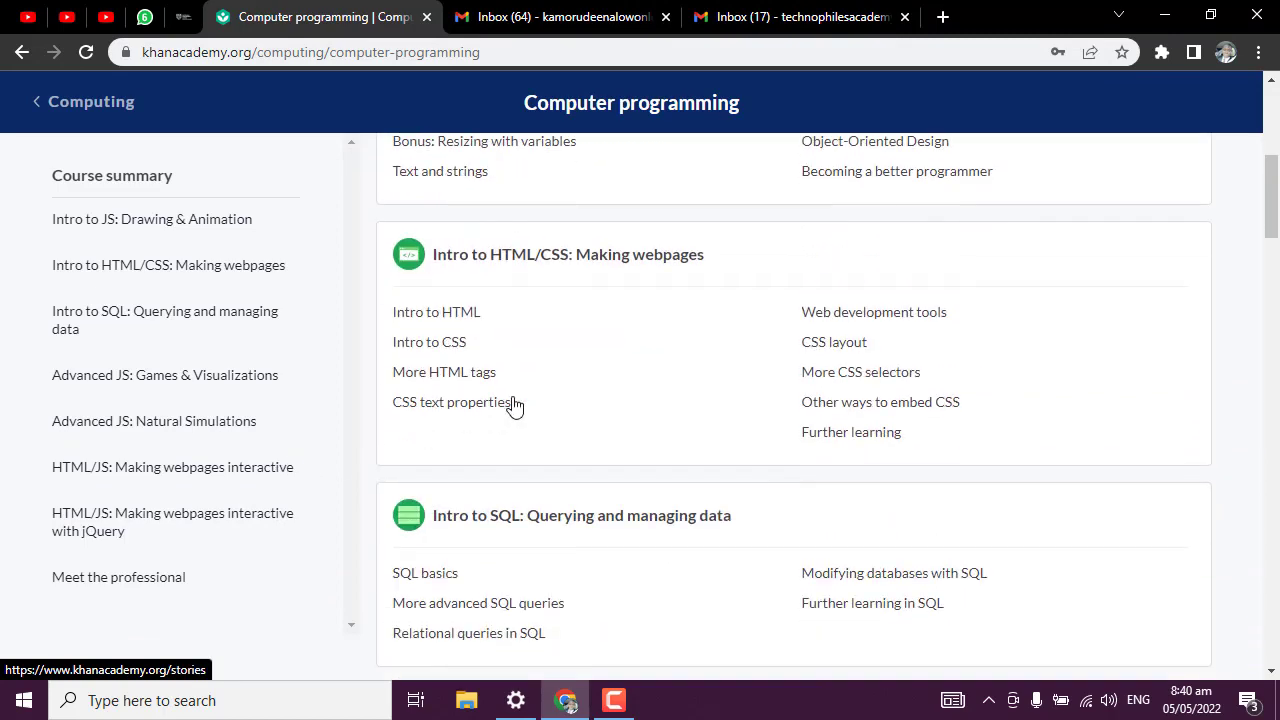
pyautogui.scroll(6, 500, 409)
pyautogui.scroll(-2, 350, 432)
pyautogui.scroll(3, 620, 306)
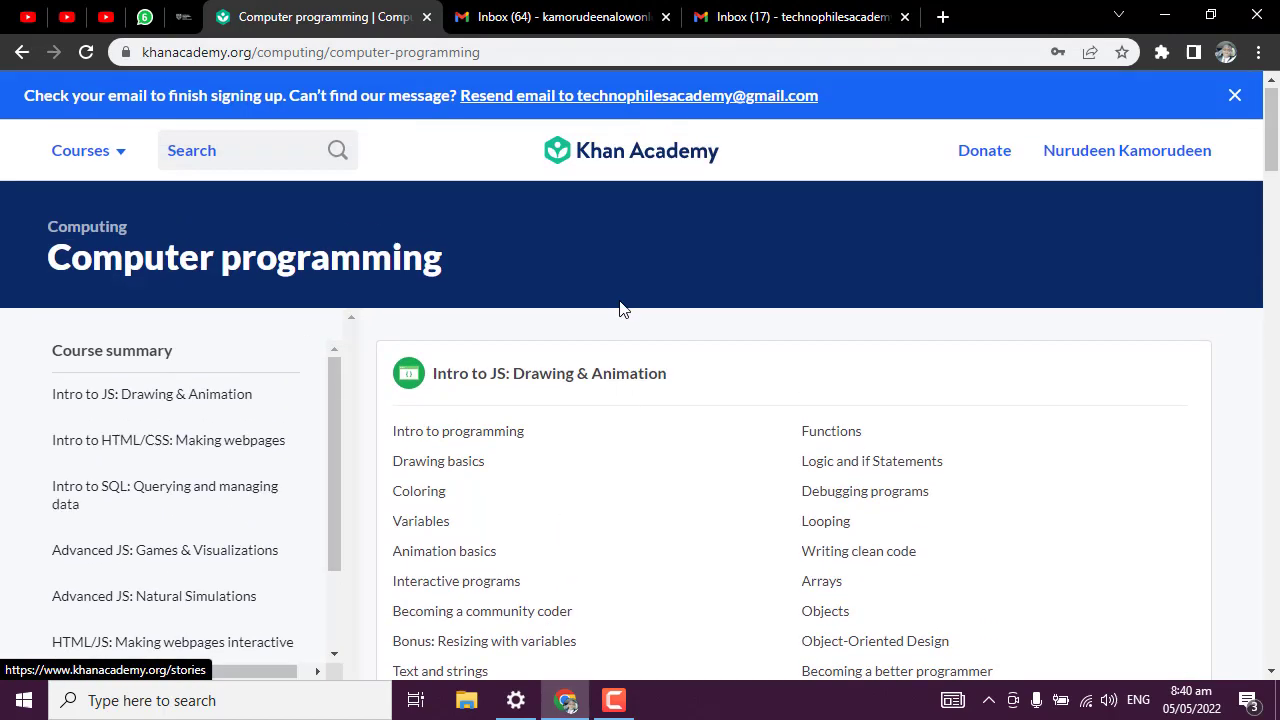
pyautogui.scroll(-2, 560, 271)
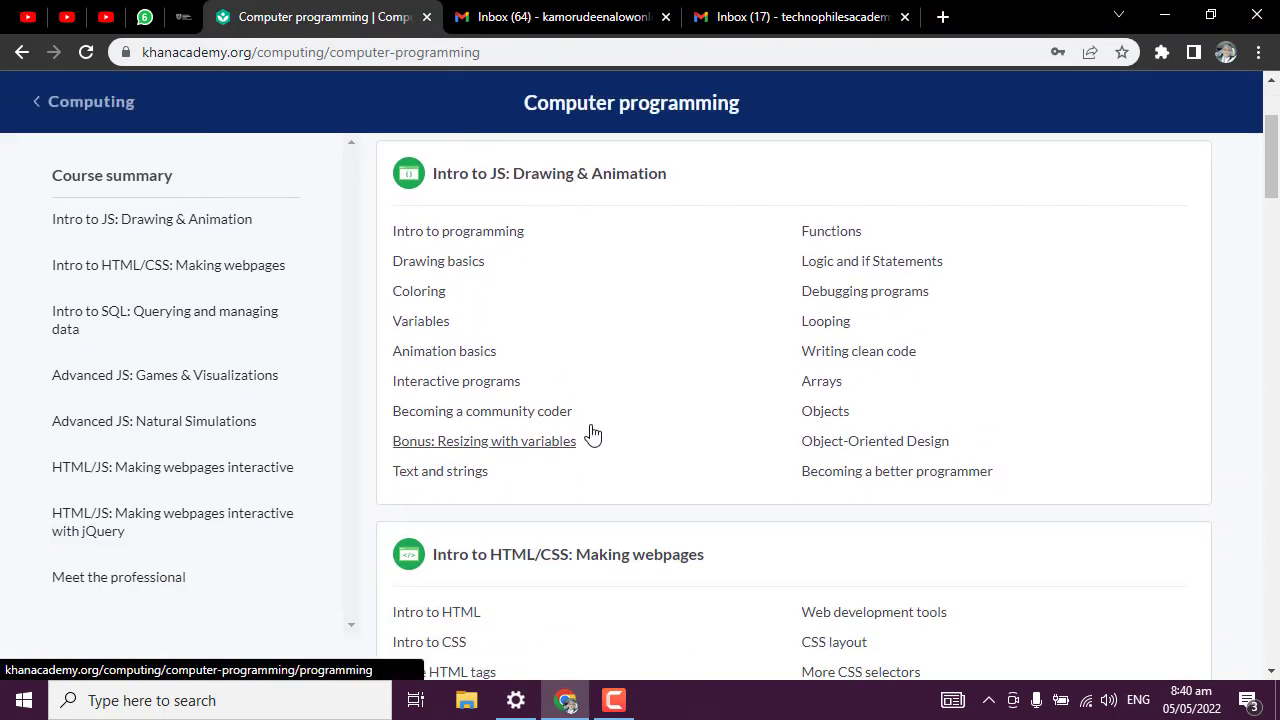